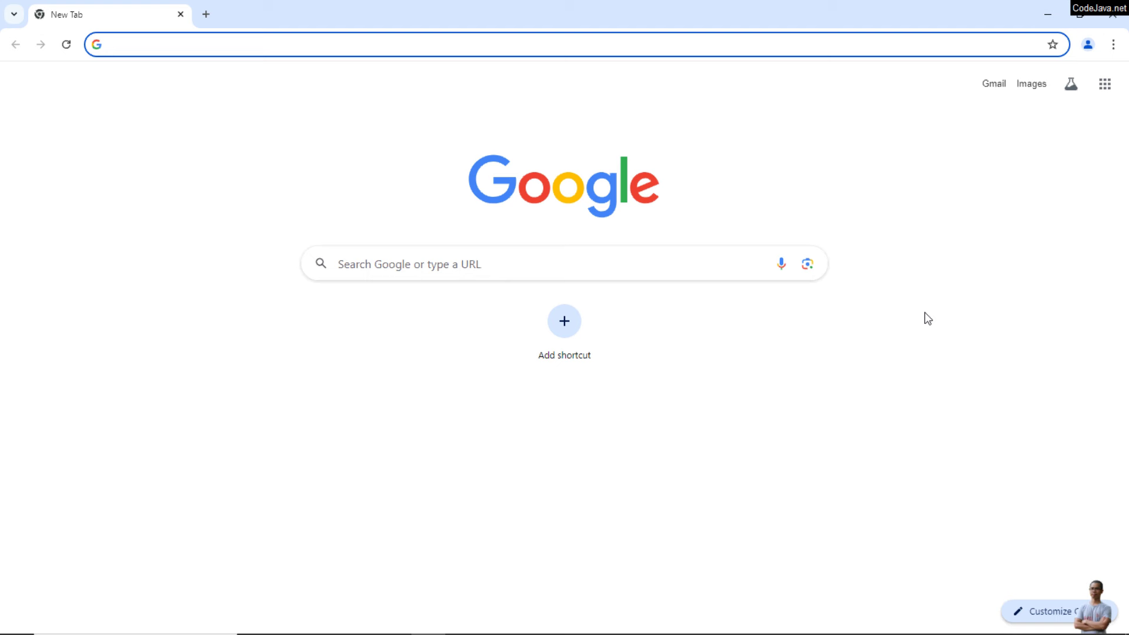
# Load openssl.org and follow its link to the OpenSSL Library website.
pyautogui.write('op')
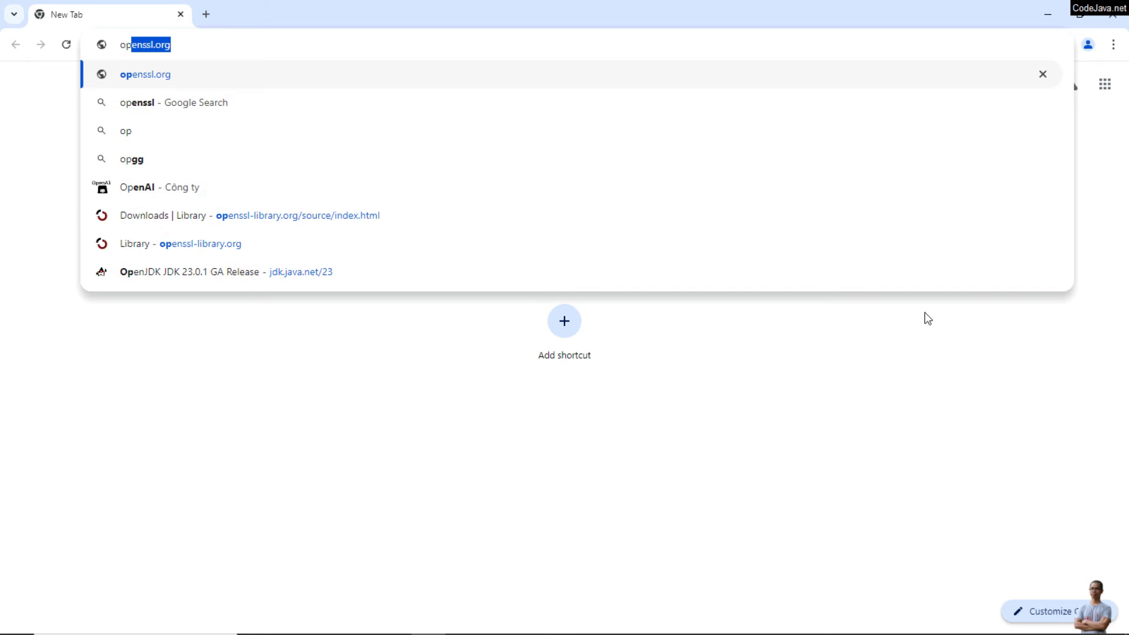
pyautogui.press('Return')
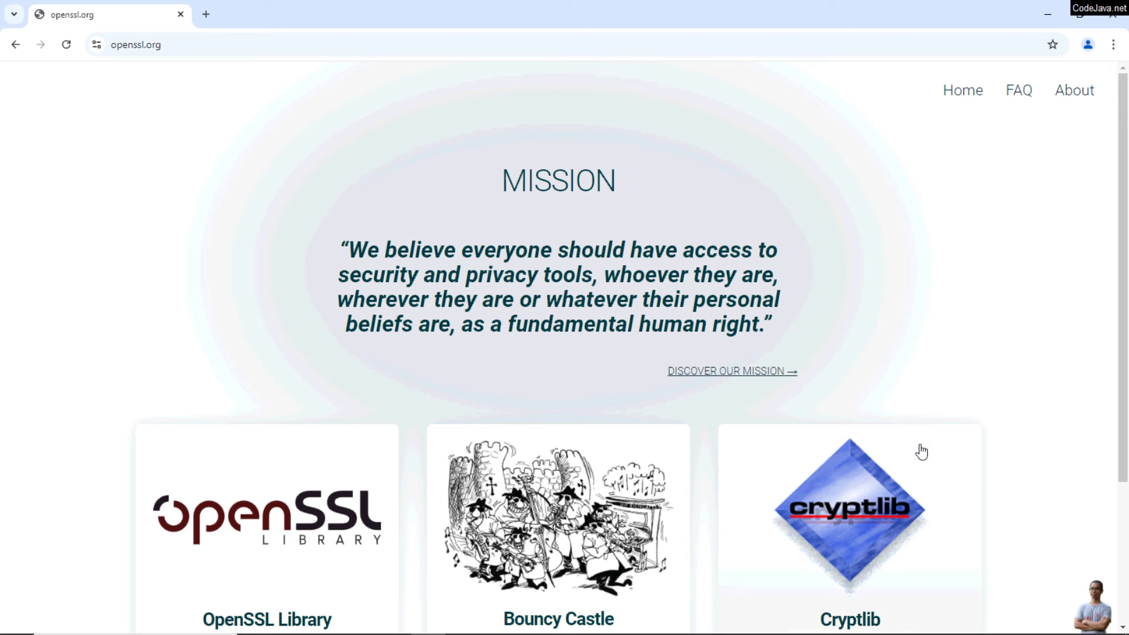
pyautogui.scroll(-3, 633, 333)
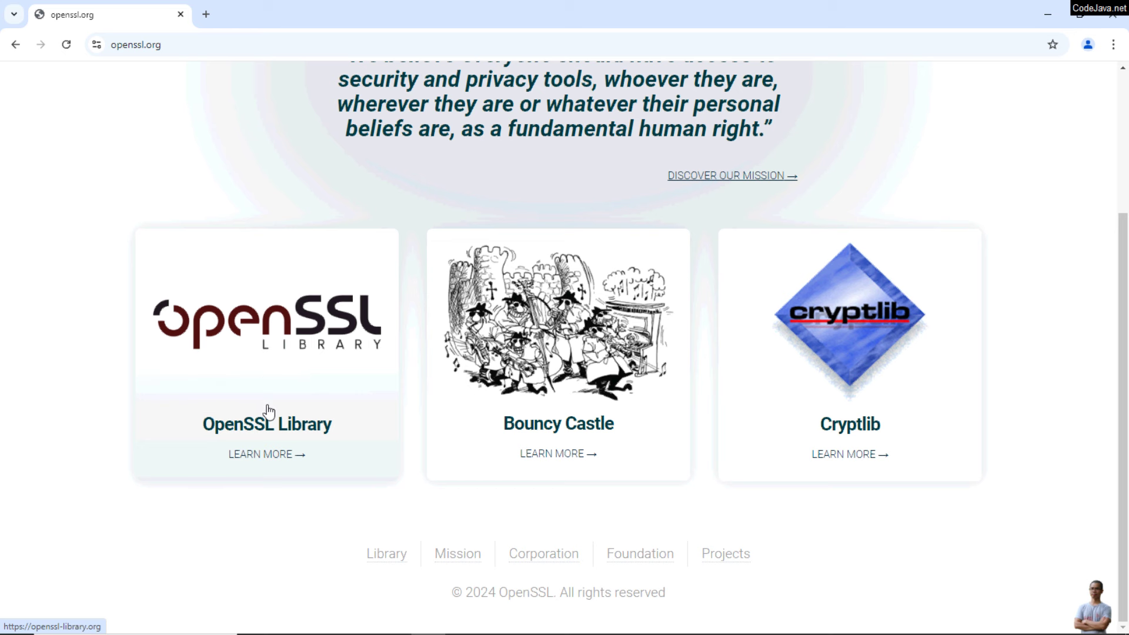
pyautogui.click(303, 334)
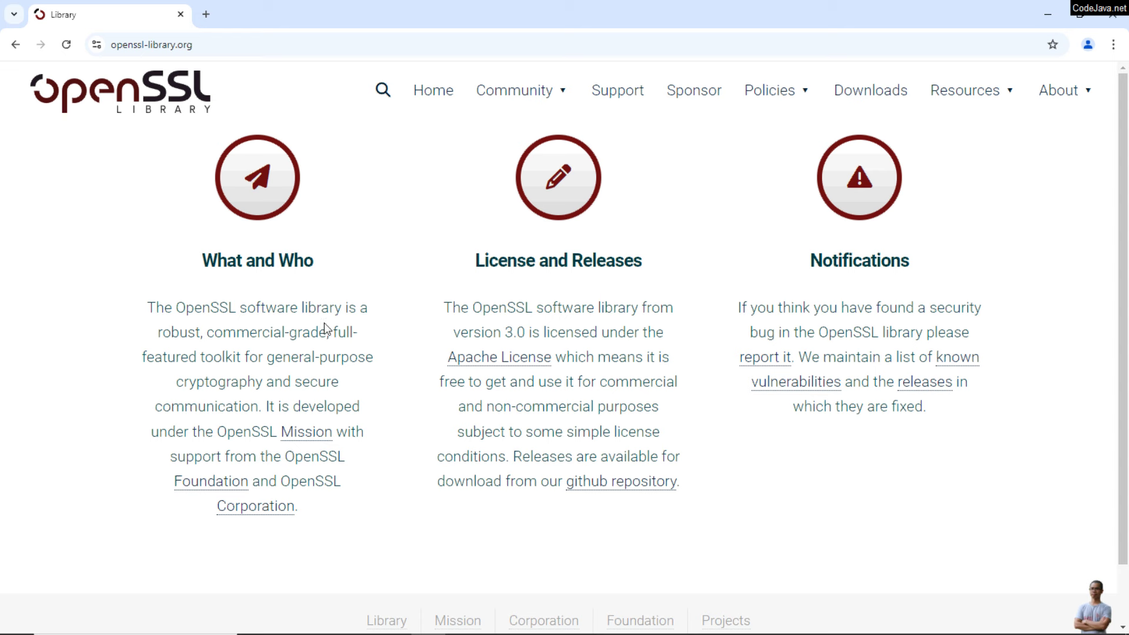
# Go to the OpenSSL Library Downloads page, then open the openssl/openssl GitHub repository.
pyautogui.click(232, 47)
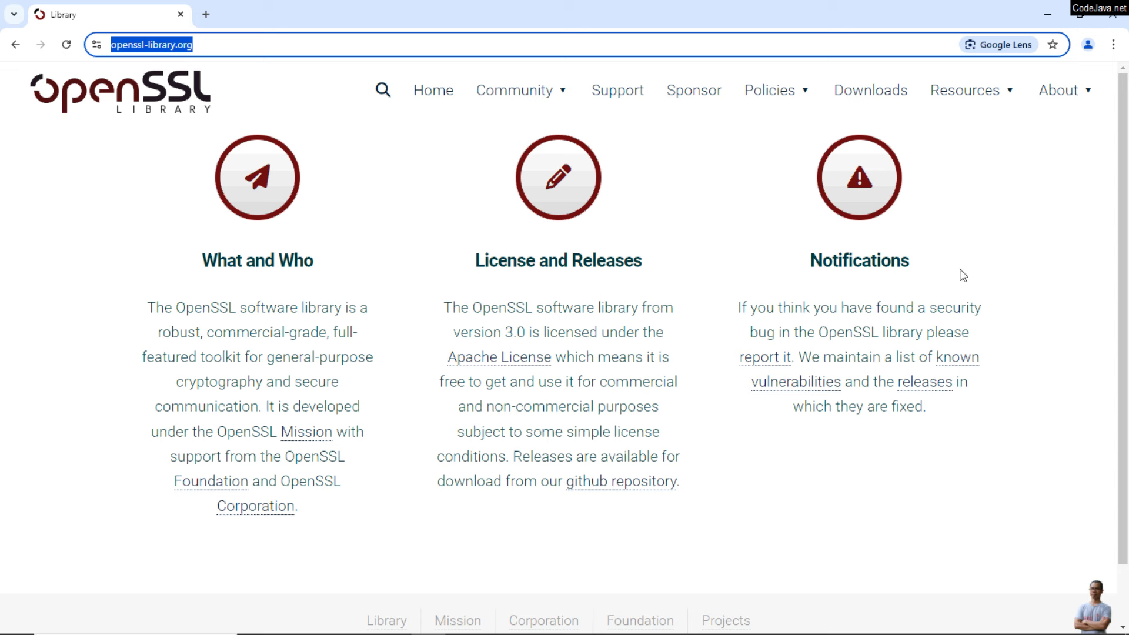
pyautogui.click(738, 216)
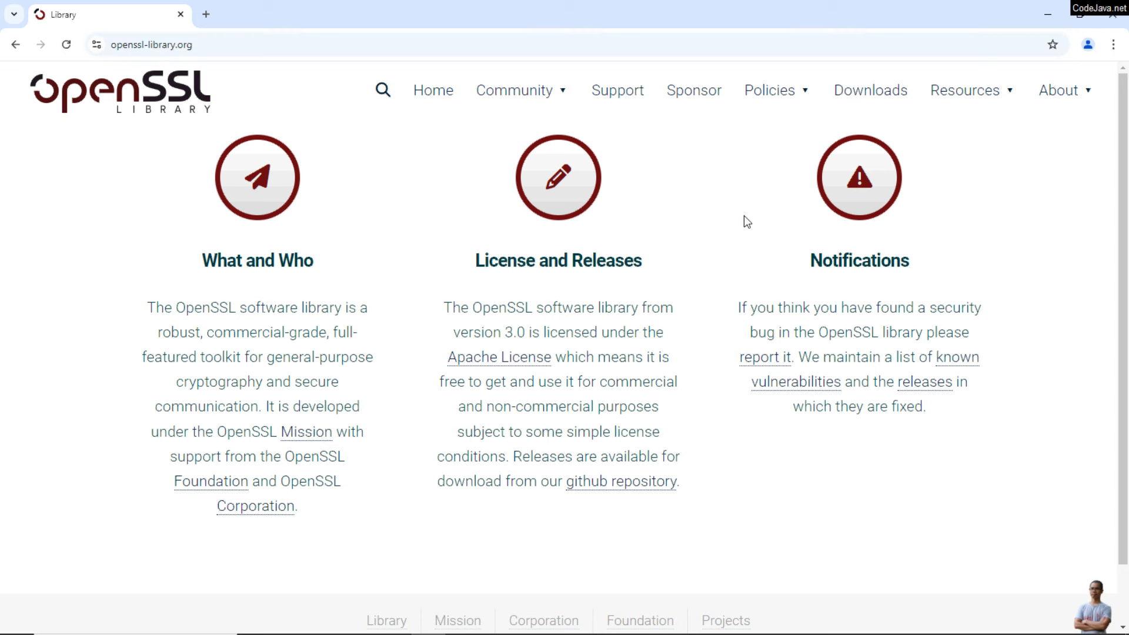
pyautogui.click(994, 100)
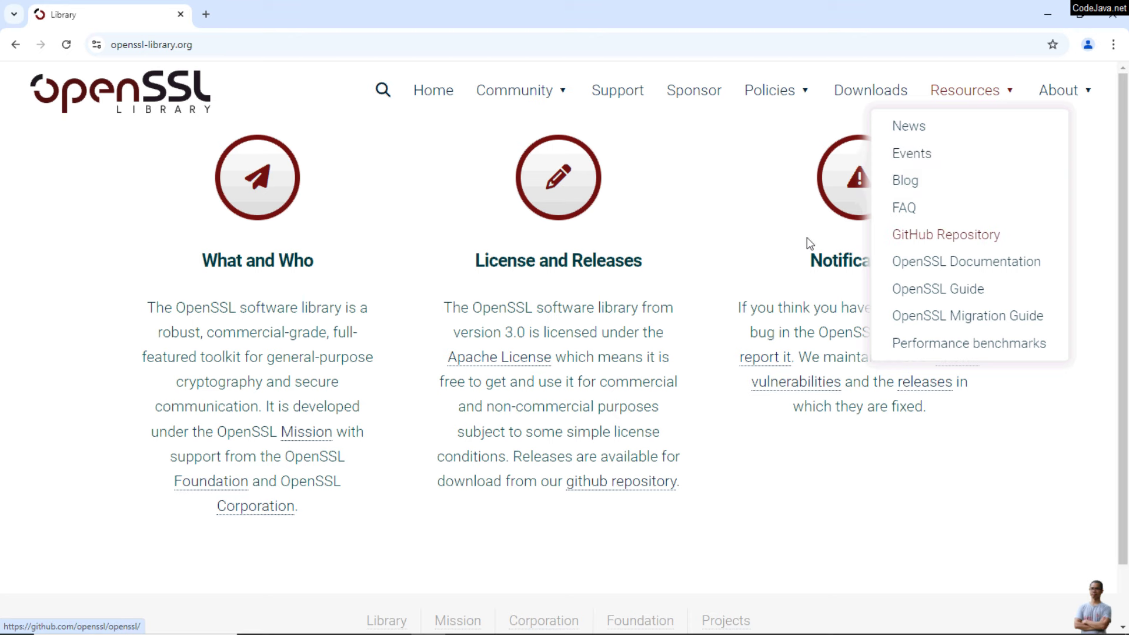
pyautogui.click(880, 97)
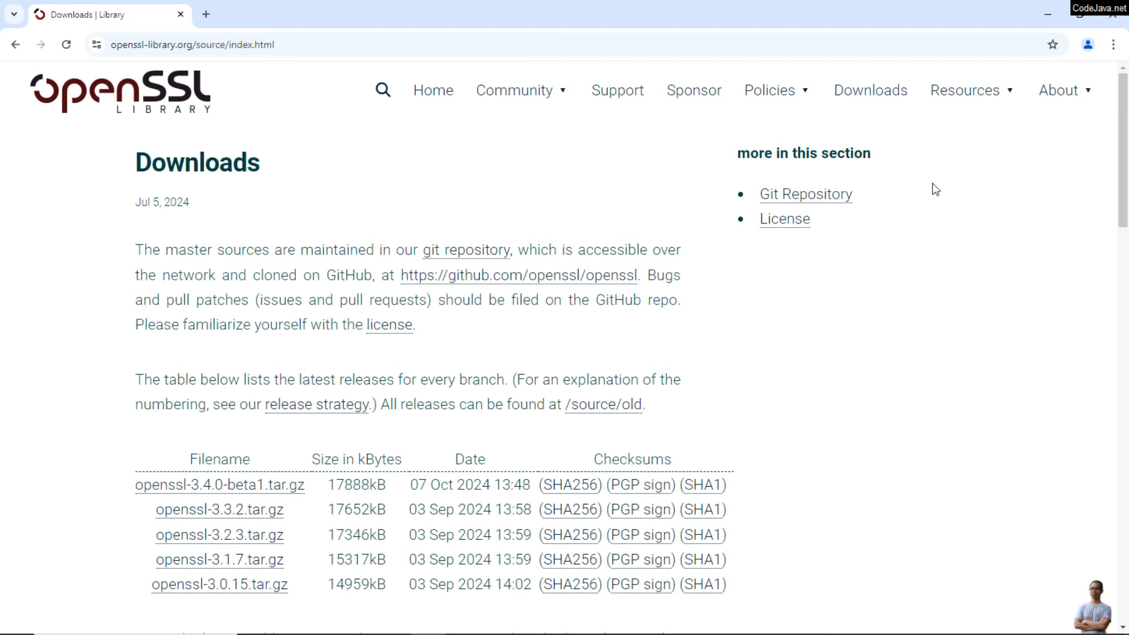
pyautogui.moveTo(964, 93)
pyautogui.click(932, 241)
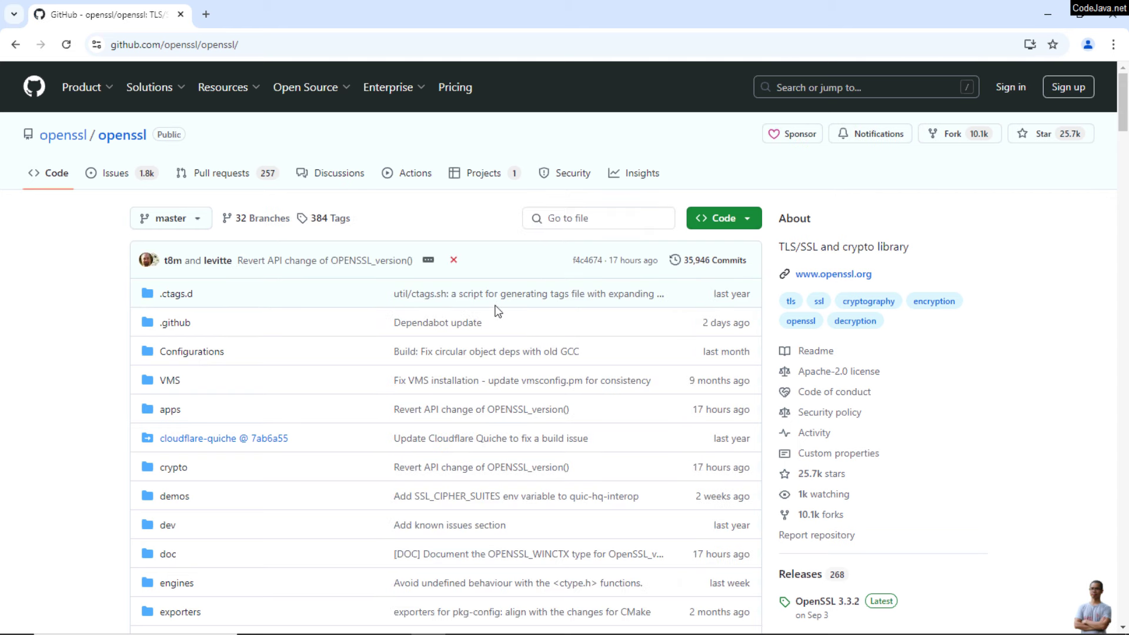
# Scroll the repository README to its Download section and follow the Binaries link to the wiki.
pyautogui.scroll(-15, 497, 311)
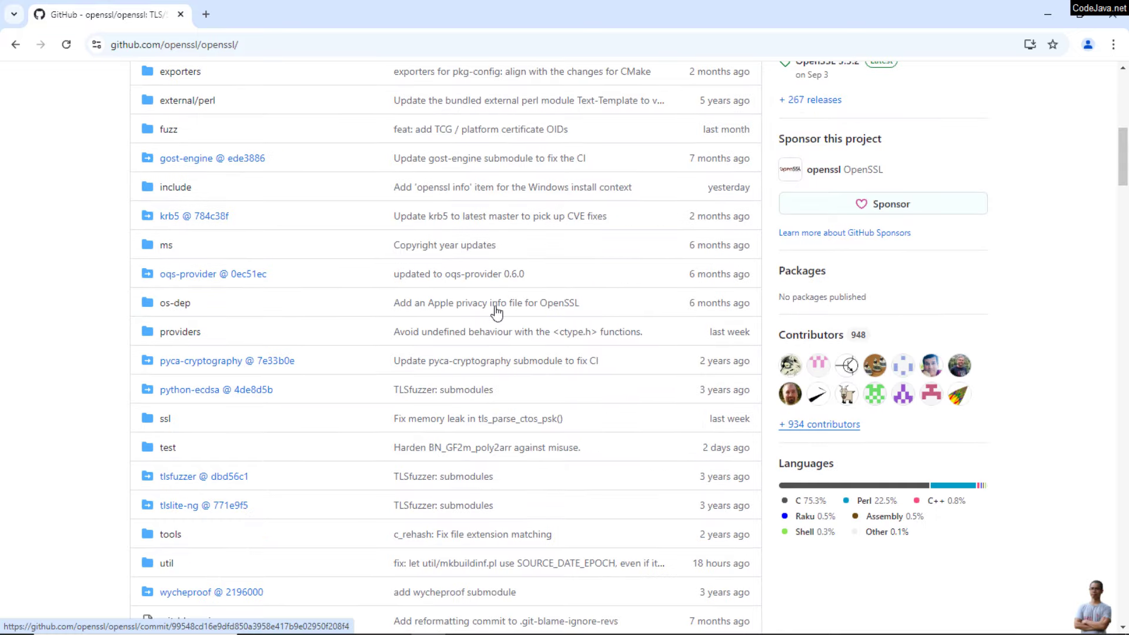
pyautogui.scroll(-20, 496, 311)
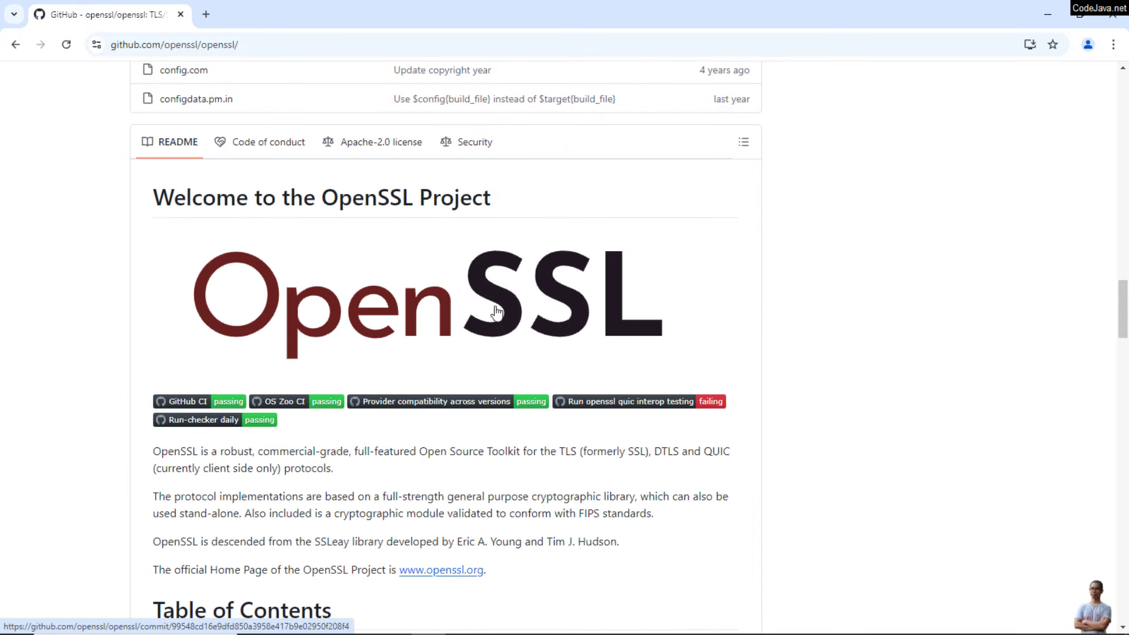
pyautogui.scroll(-2, 496, 312)
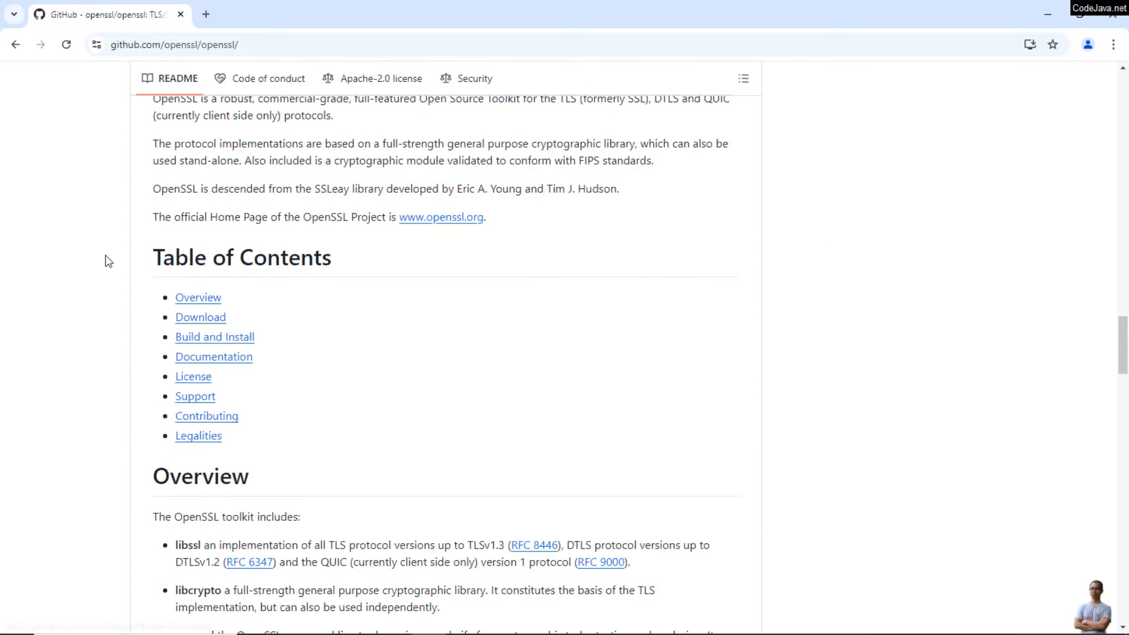
pyautogui.scroll(-1, 373, 363)
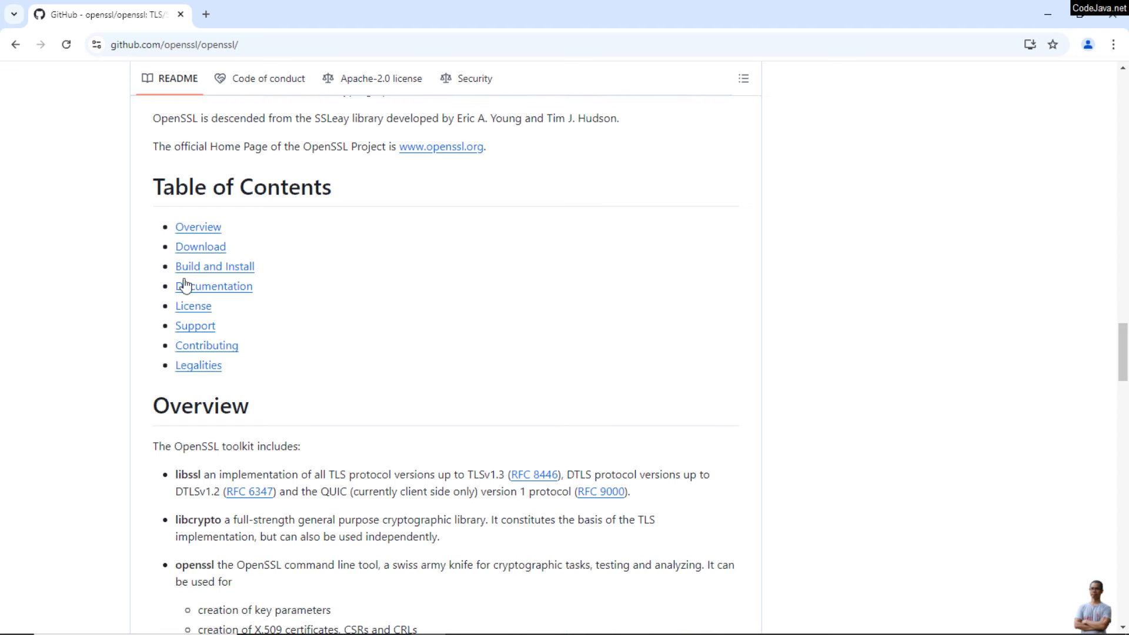
pyautogui.click(212, 252)
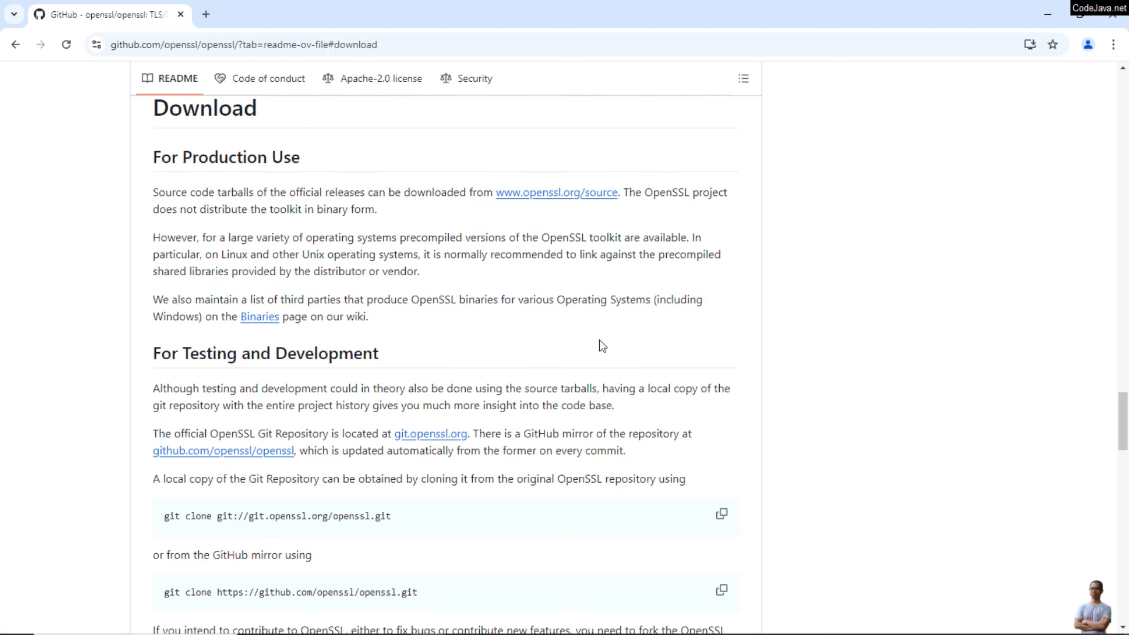
pyautogui.click(260, 319)
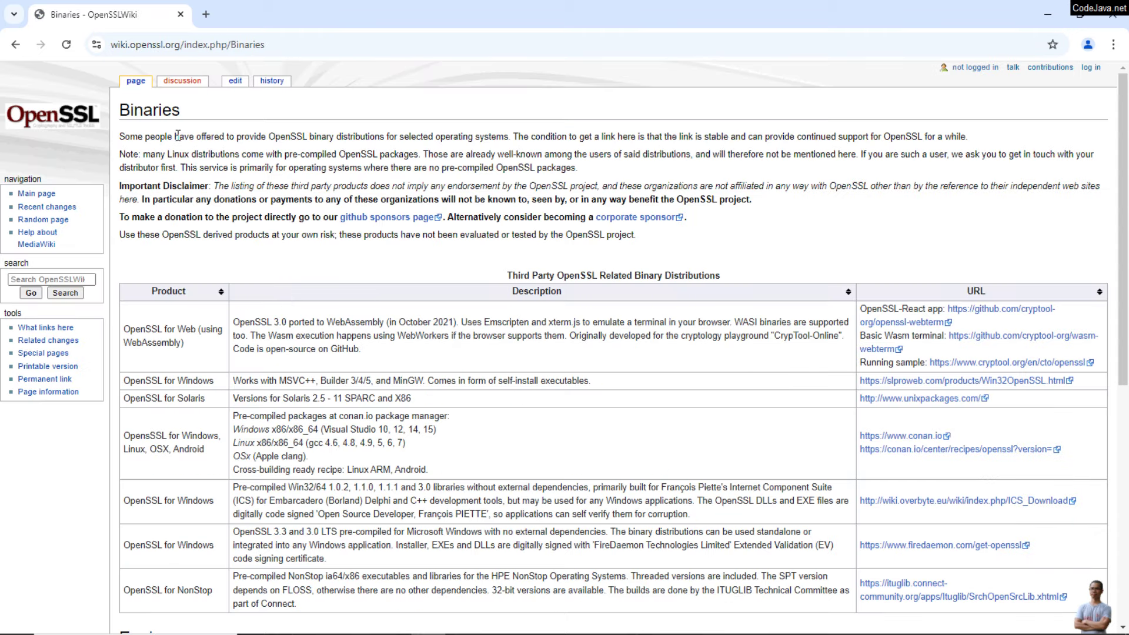
pyautogui.click(194, 45)
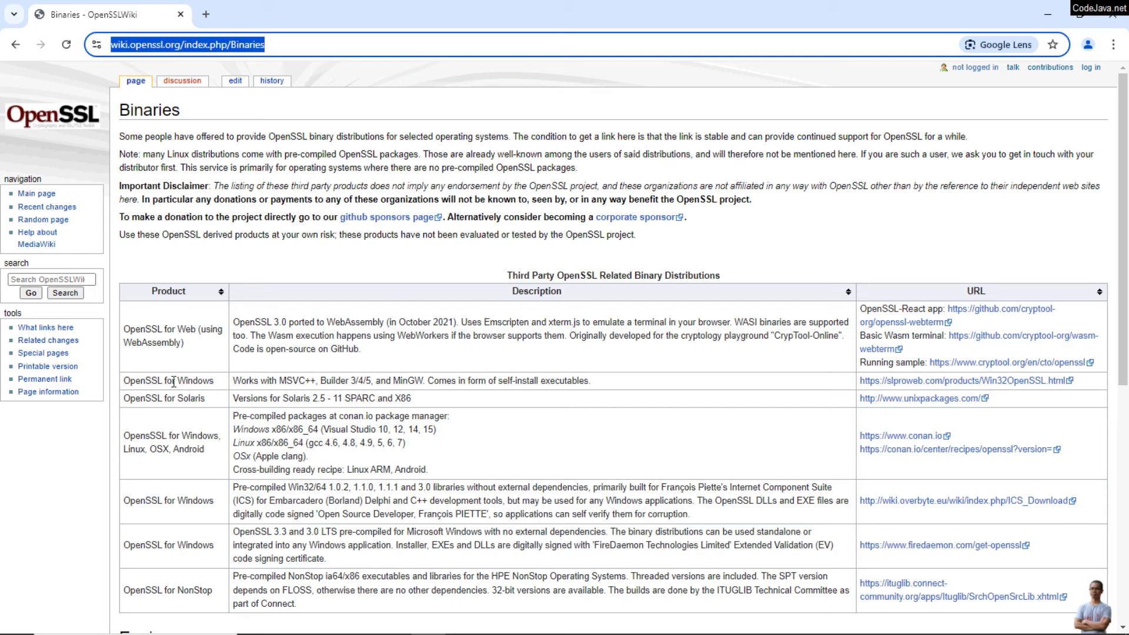
# Find the OpenSSL for Windows row and open the slproweb.com Win32/Win64 OpenSSL page.
pyautogui.click(205, 377)
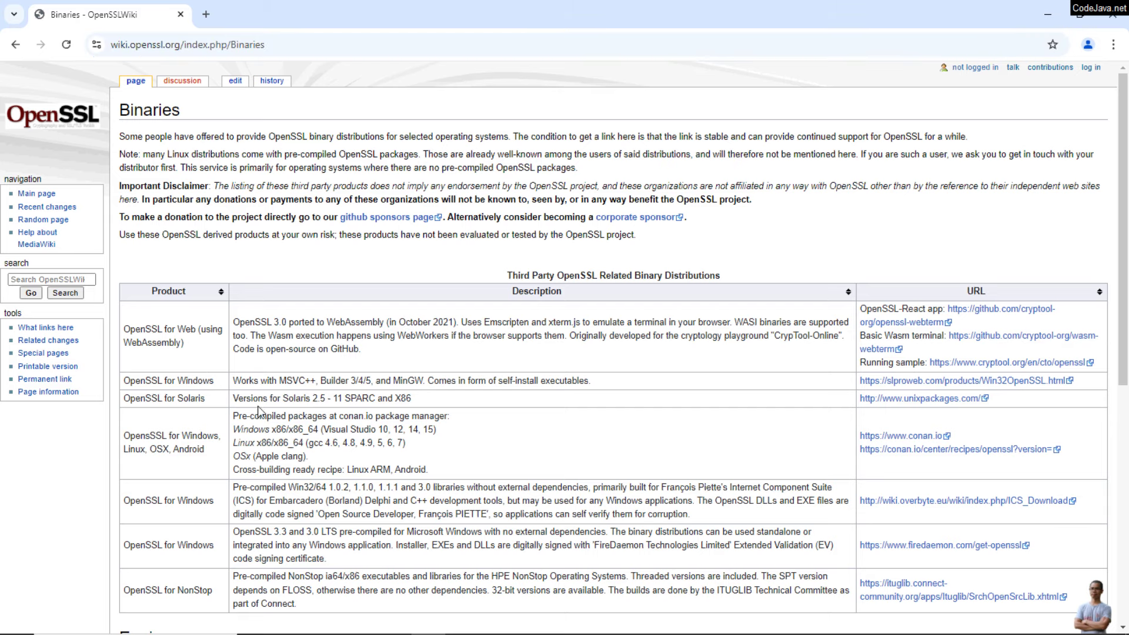
pyautogui.scroll(-2, 261, 413)
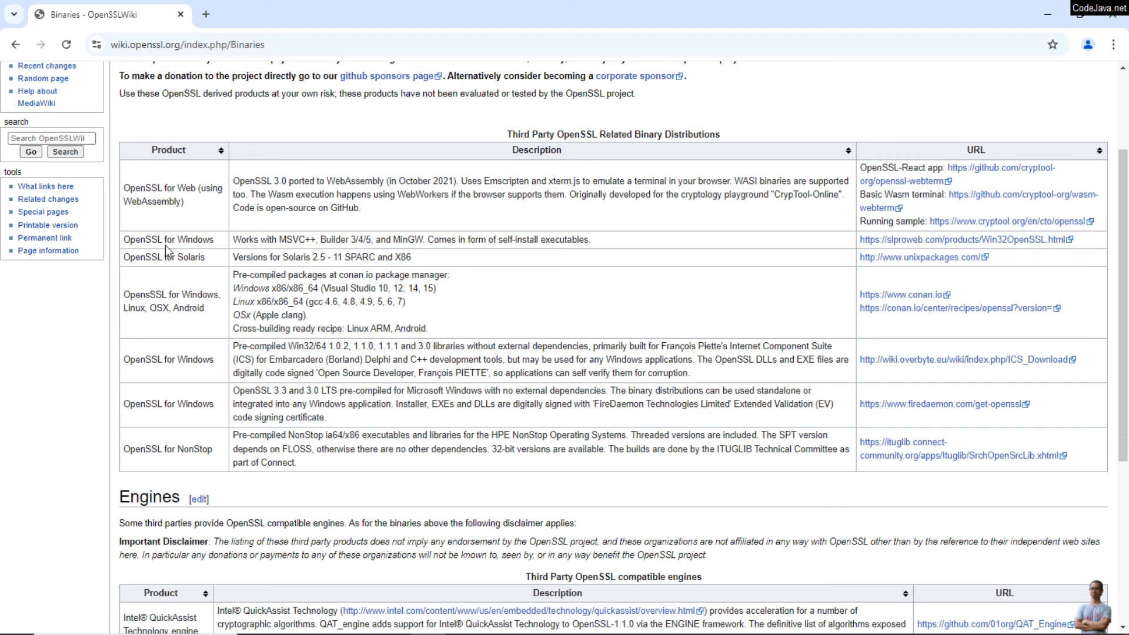
pyautogui.moveTo(115, 245); pyautogui.dragTo(278, 241)
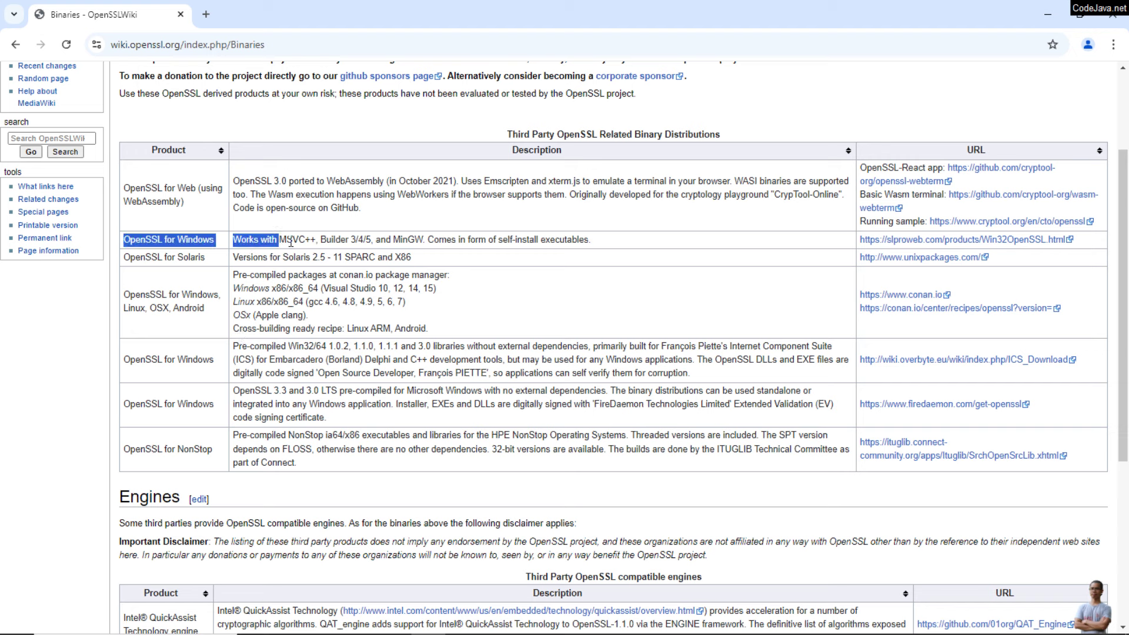
pyautogui.click(406, 259)
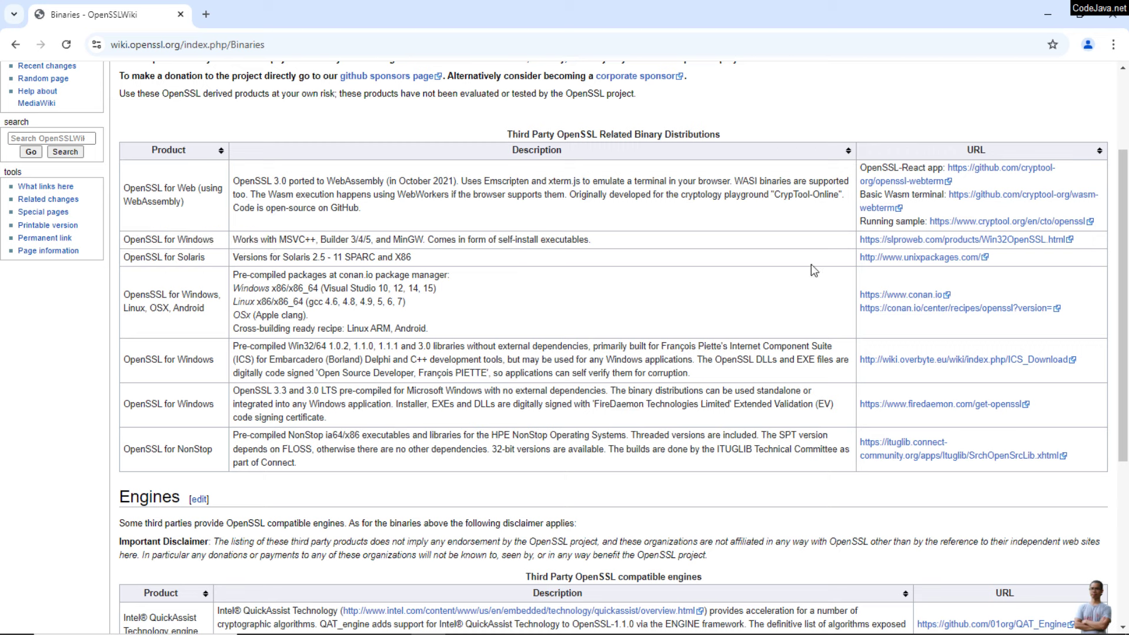
pyautogui.click(984, 243)
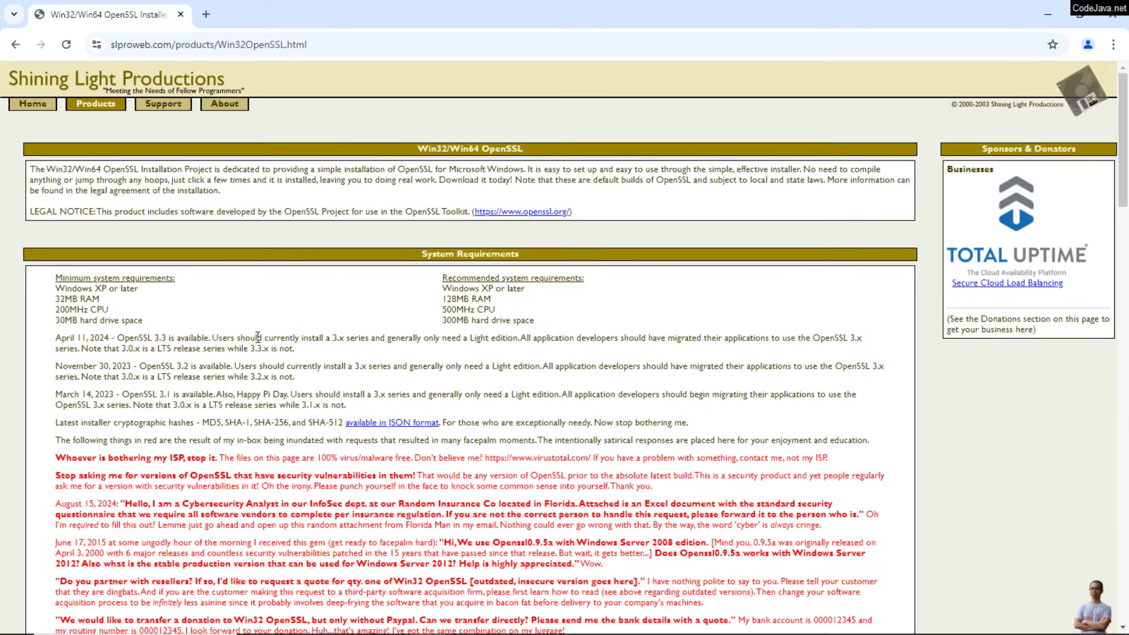
pyautogui.scroll(-3, 258, 336)
# Scroll to the Win64 OpenSSL v3.3.2 Light entry and review what the Light installer includes.
pyautogui.scroll(-4, 257, 337)
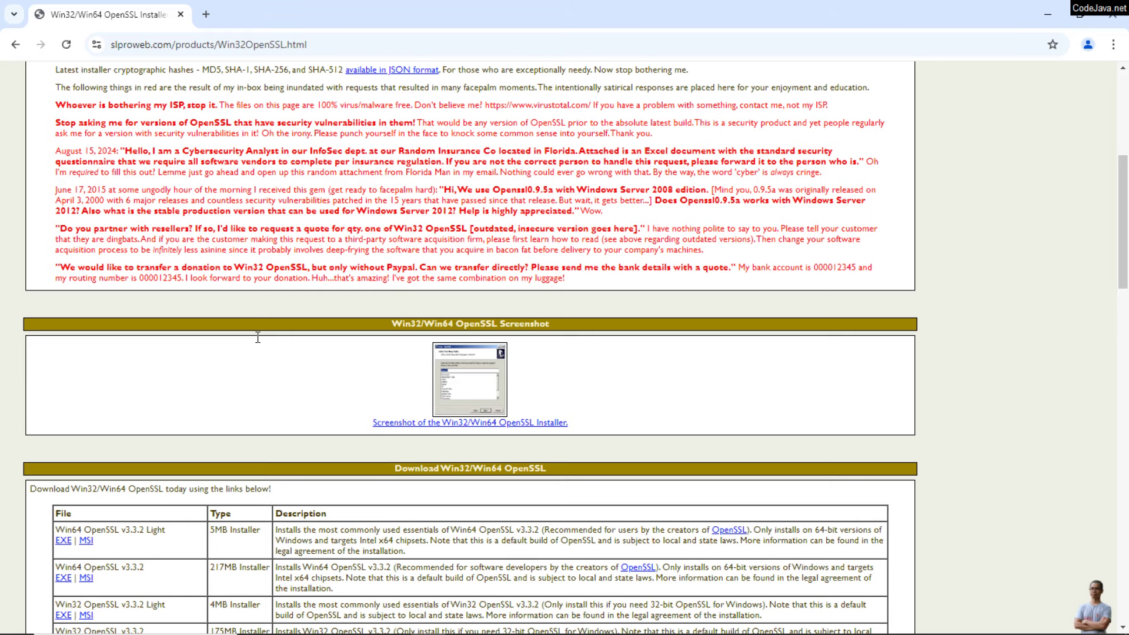
pyautogui.scroll(-4, 258, 337)
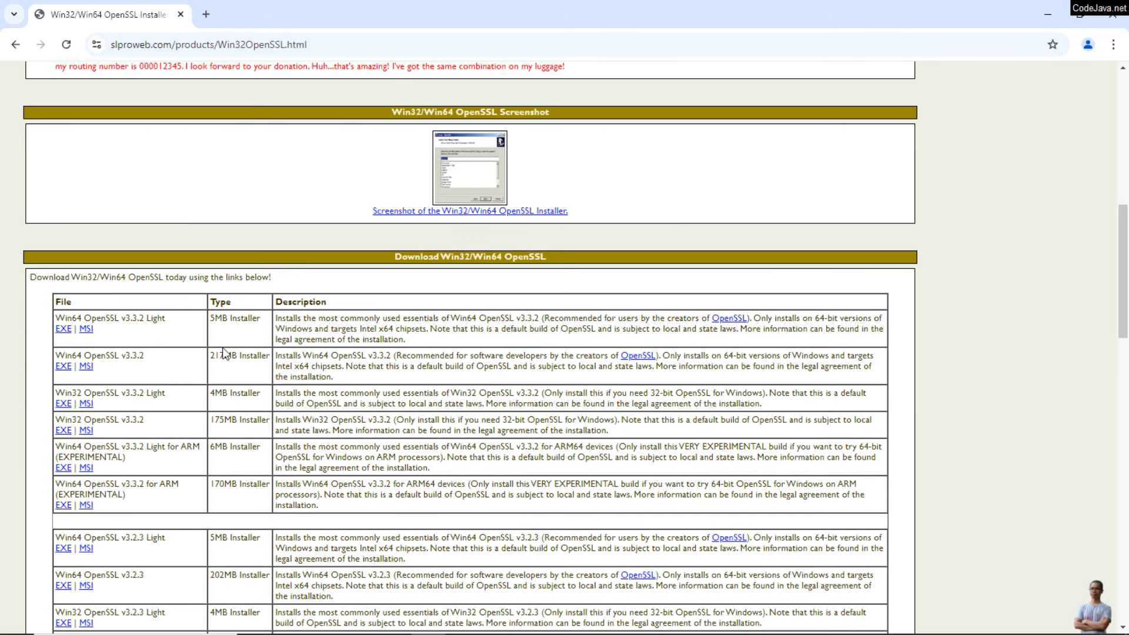
pyautogui.scroll(-1, 225, 340)
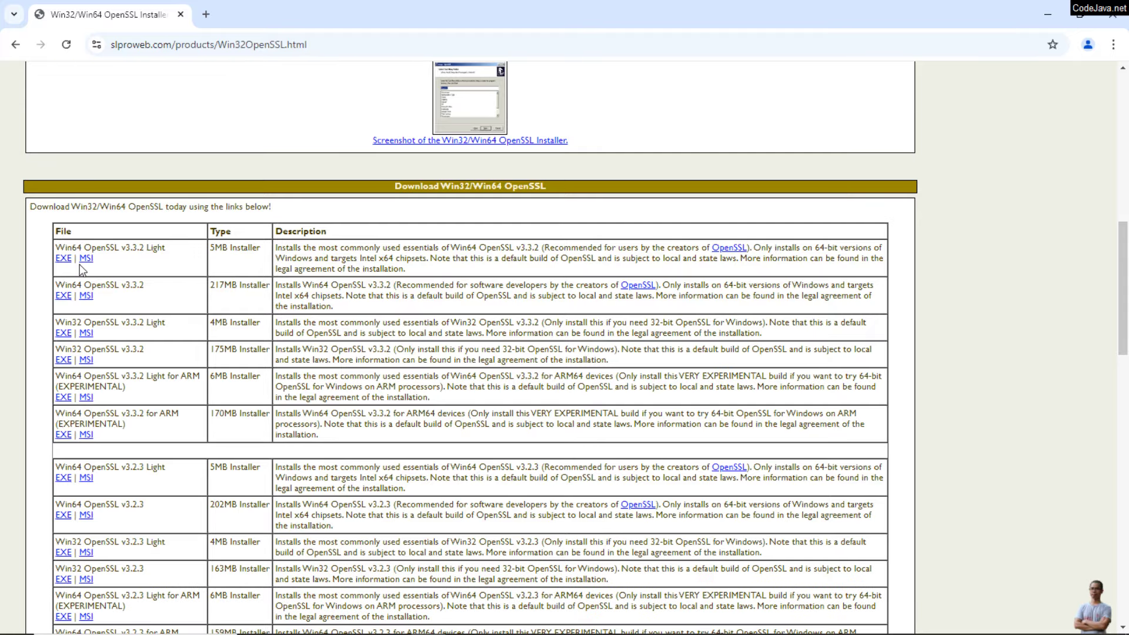
pyautogui.moveTo(122, 246); pyautogui.dragTo(168, 250)
pyautogui.keyDown('ctrl'); pyautogui.scroll(2, 98, 274); pyautogui.keyUp('ctrl')
pyautogui.keyDown('ctrl'); pyautogui.scroll(-2, 106, 419); pyautogui.keyUp('ctrl')
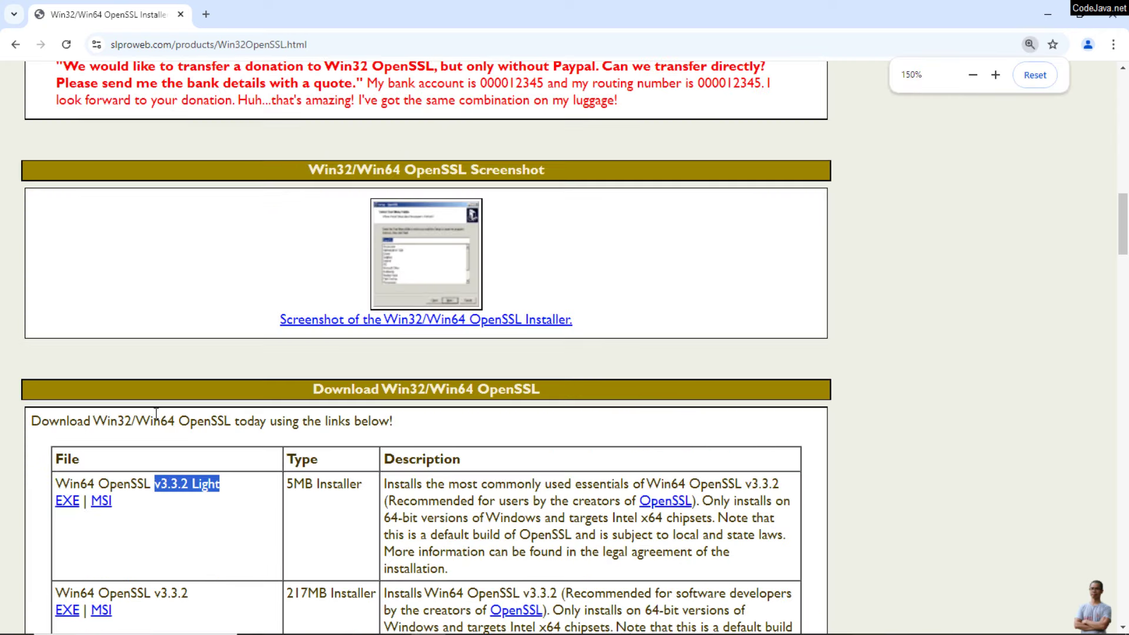
pyautogui.keyDown('ctrl'); pyautogui.scroll(3, 545, 438); pyautogui.keyUp('ctrl')
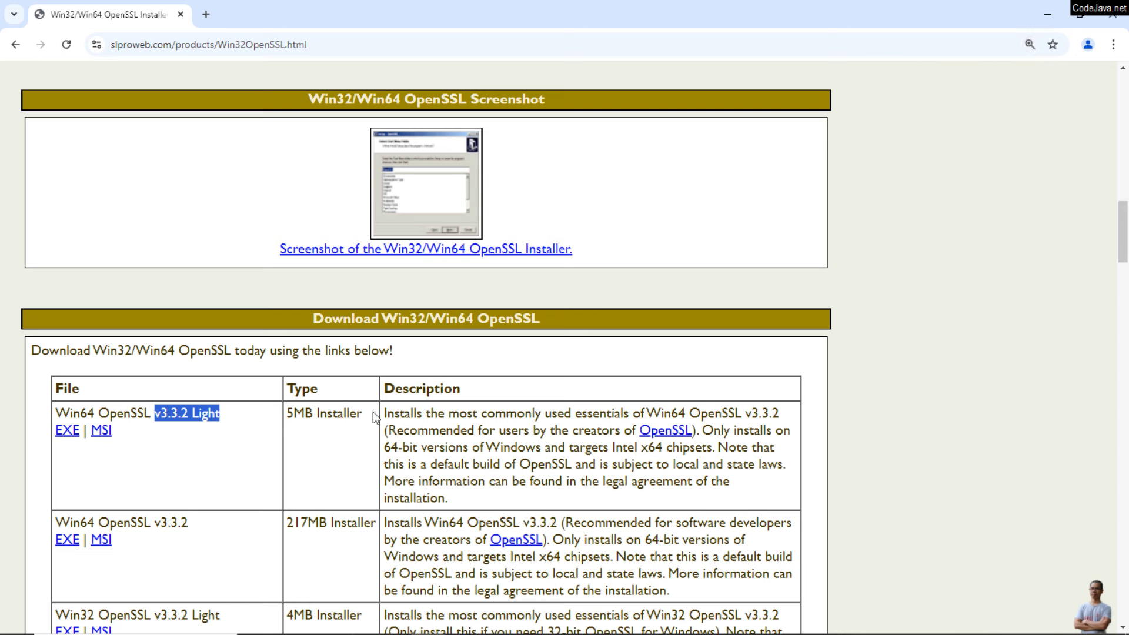
pyautogui.moveTo(445, 411); pyautogui.dragTo(803, 410)
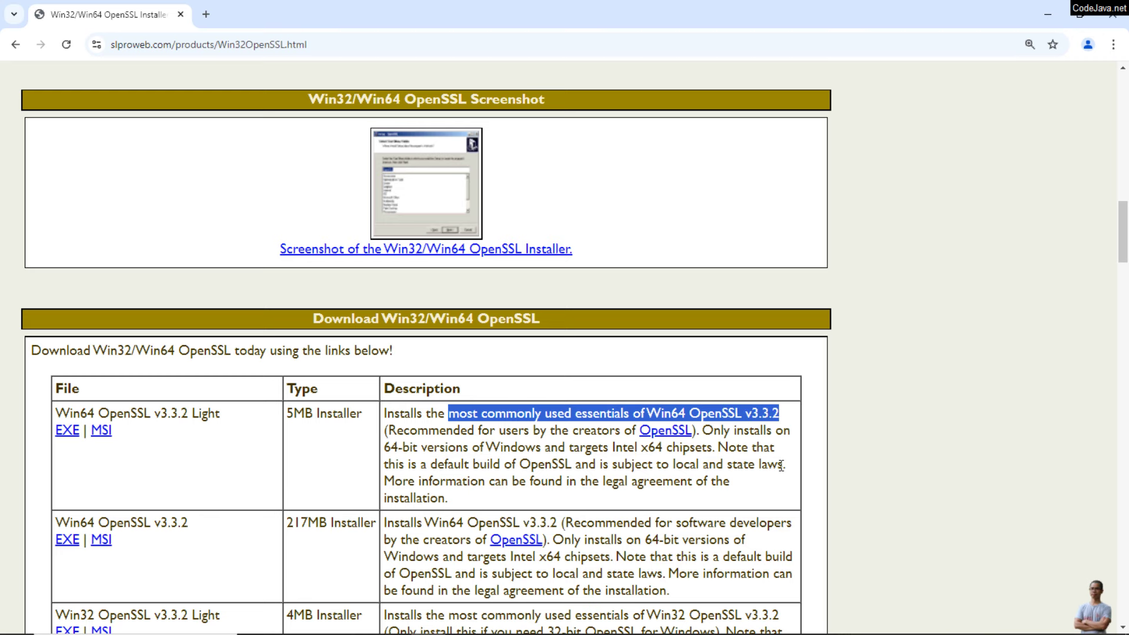
pyautogui.scroll(-1, 781, 466)
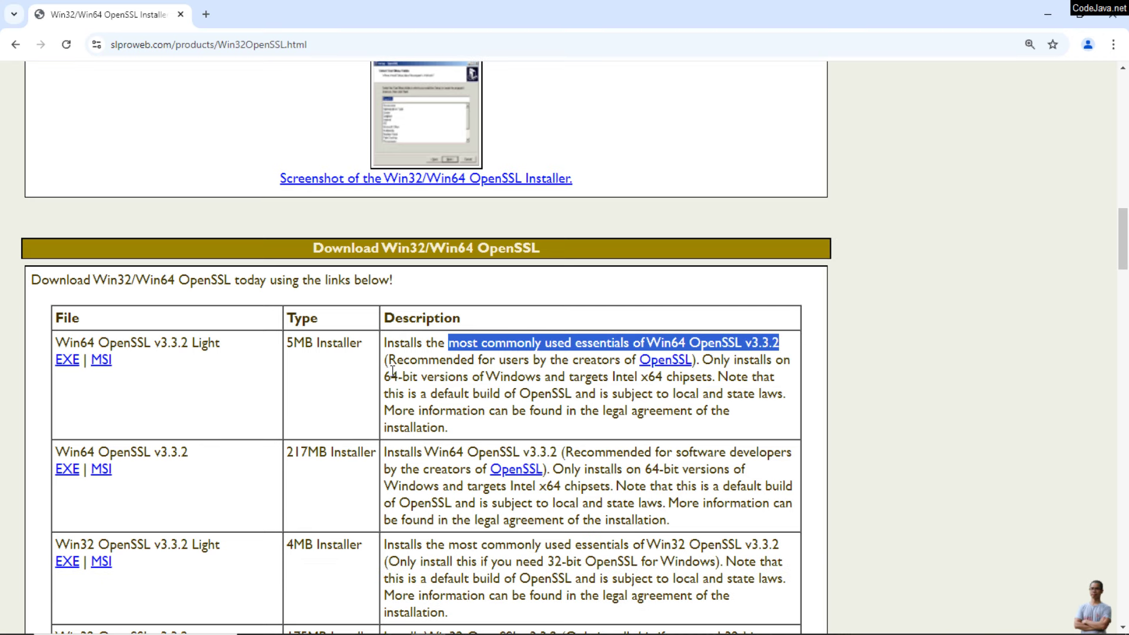
pyautogui.click(478, 377)
pyautogui.moveTo(384, 360); pyautogui.dragTo(558, 358)
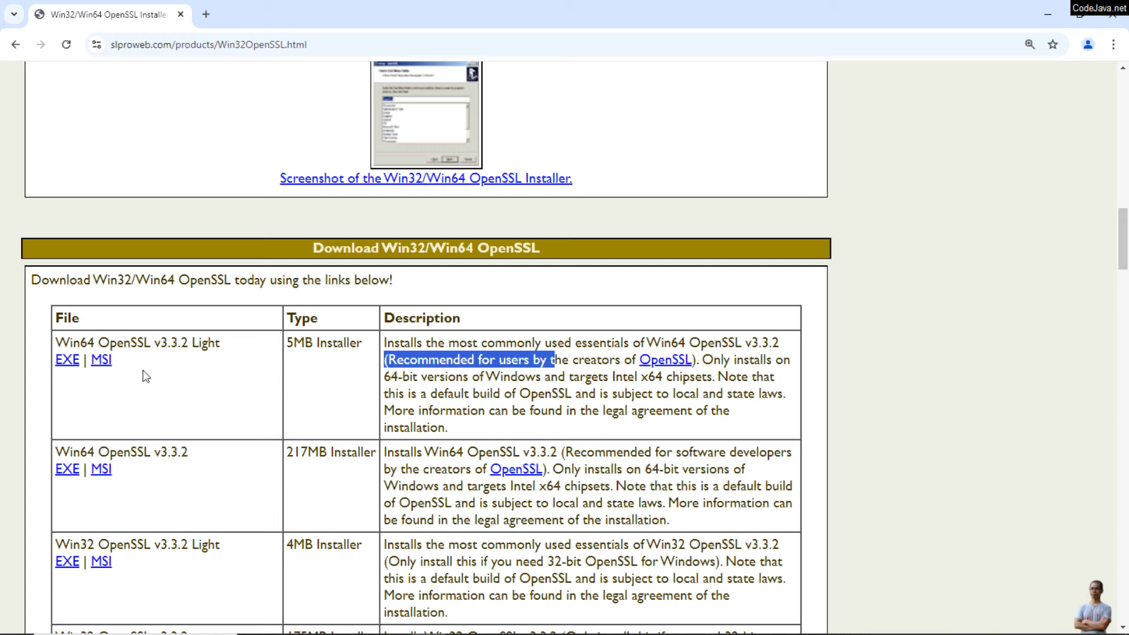
pyautogui.click(34, 358)
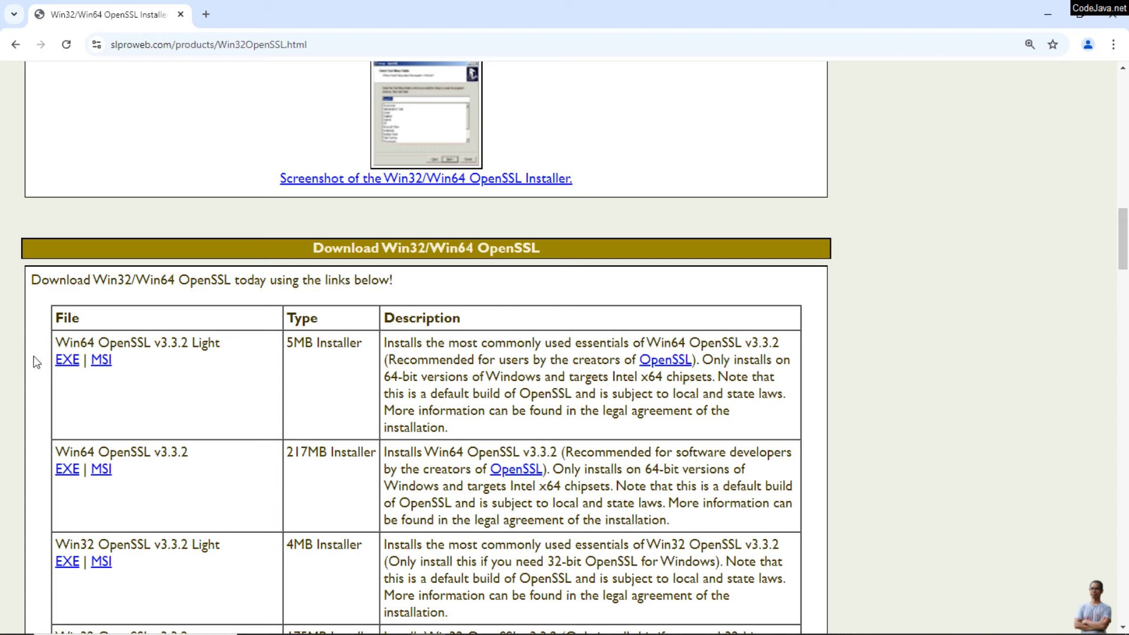
# Download Win64OpenSSL_Light-3_3_2.exe and launch it from Chrome's download history.
pyautogui.click(62, 366)
pyautogui.click(1061, 51)
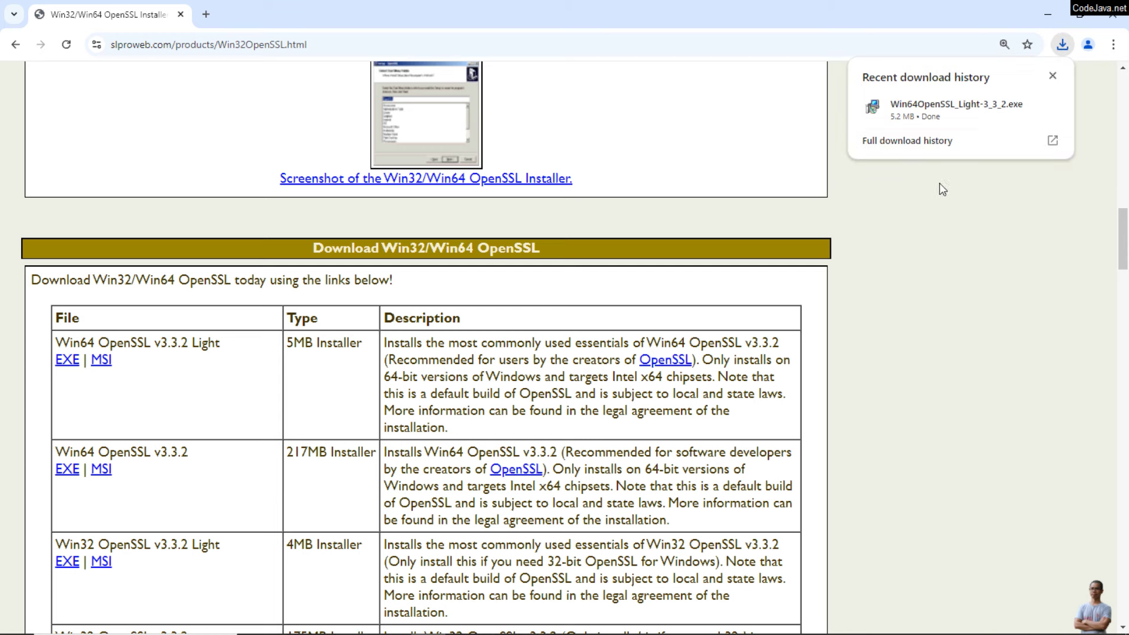
pyautogui.moveTo(944, 111)
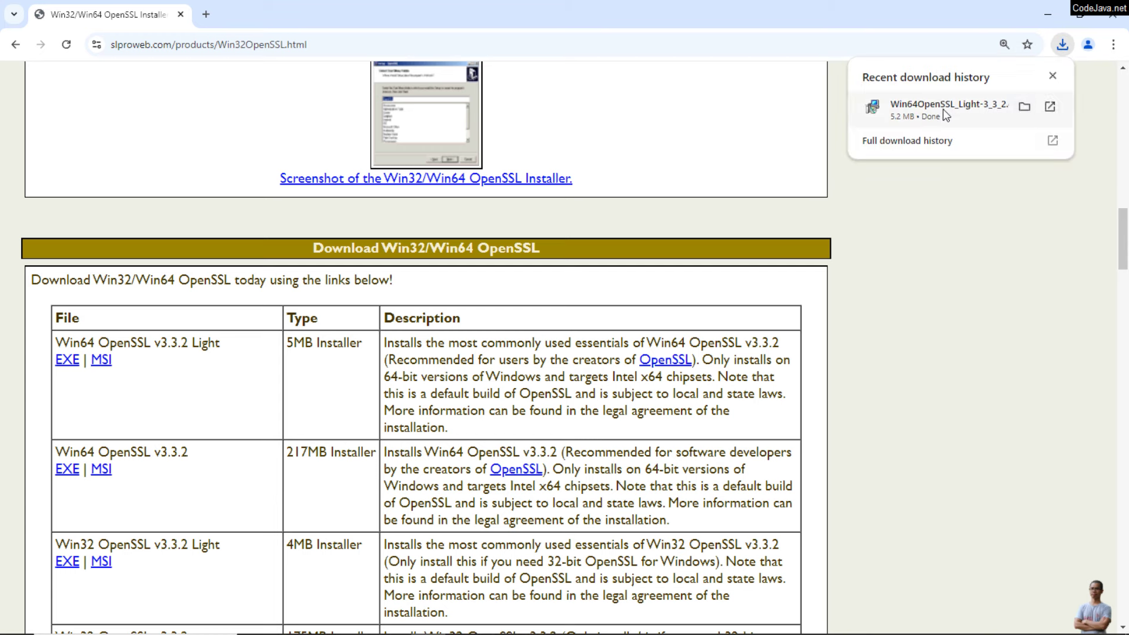
pyautogui.click(910, 110)
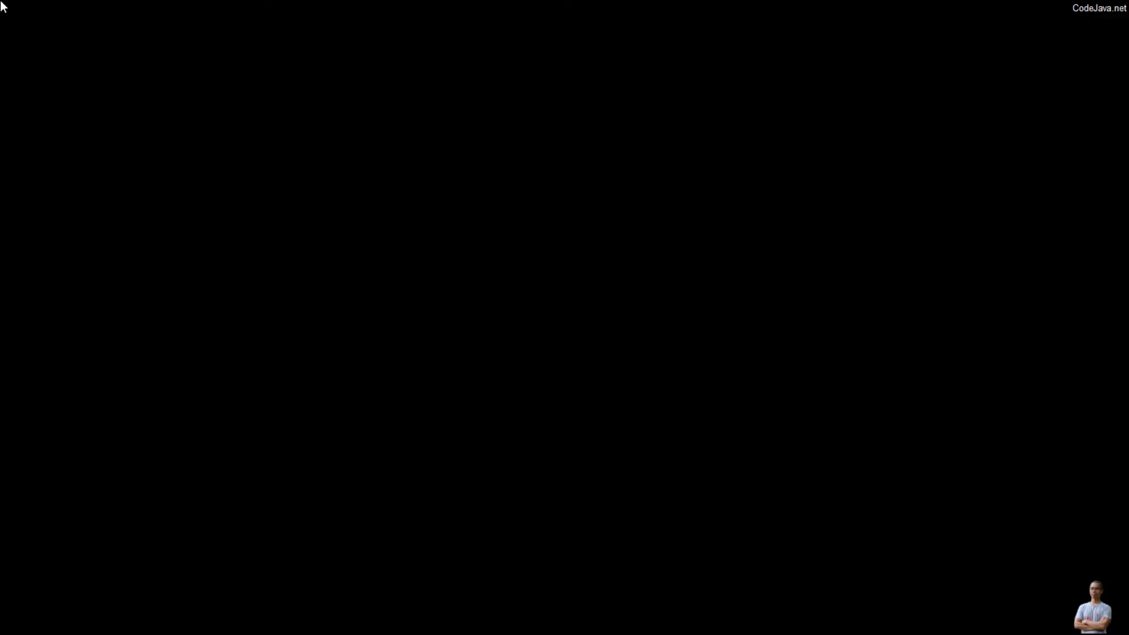
# Allow the installer, accept the license, and keep the default C:\Program Files\OpenSSL-Win64 folder.
pyautogui.click(530, 407)
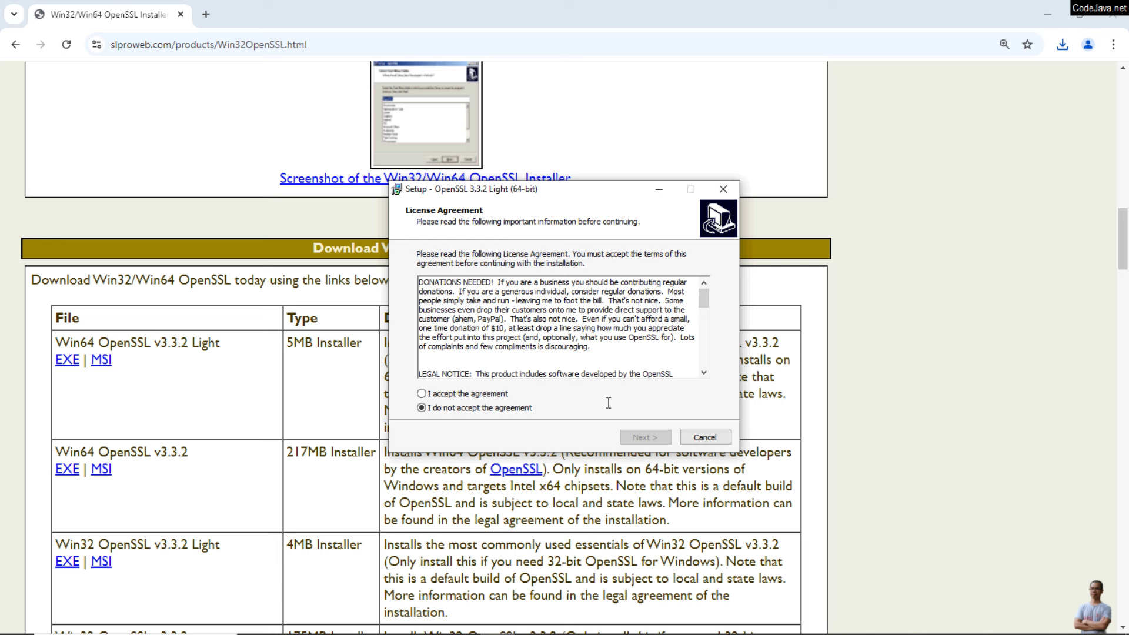
pyautogui.click(448, 393)
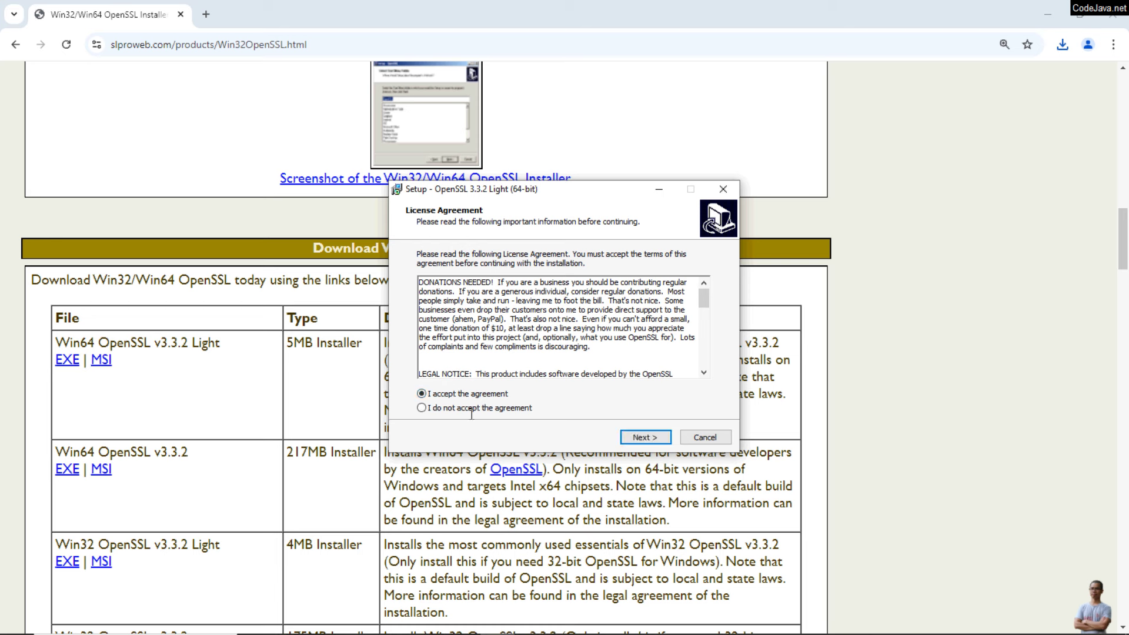
pyautogui.click(635, 437)
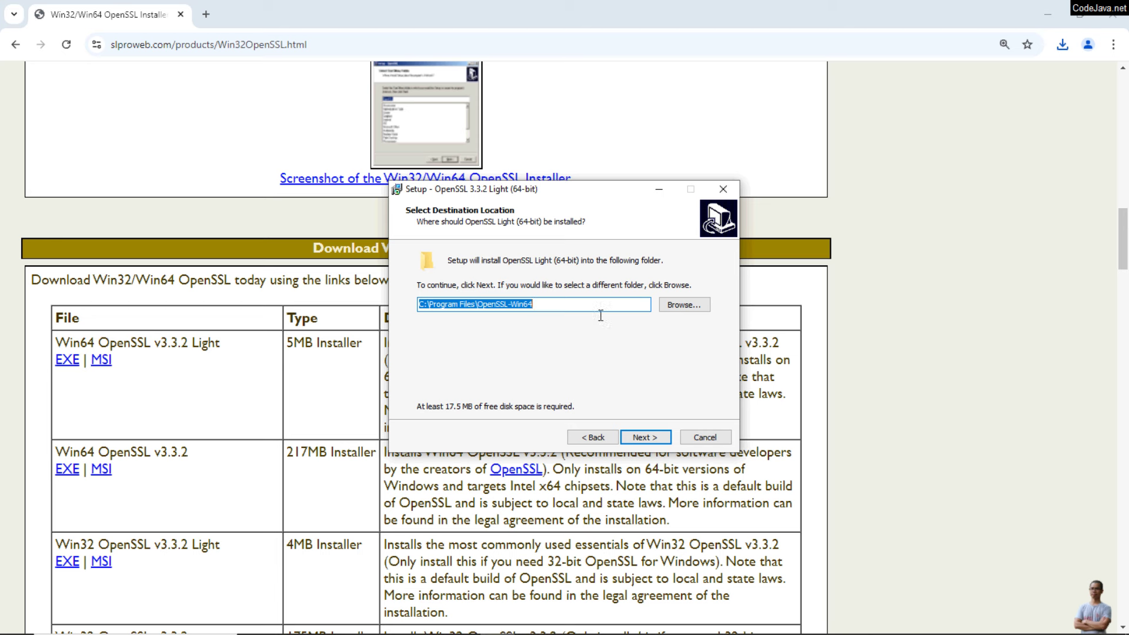
pyautogui.click(516, 318)
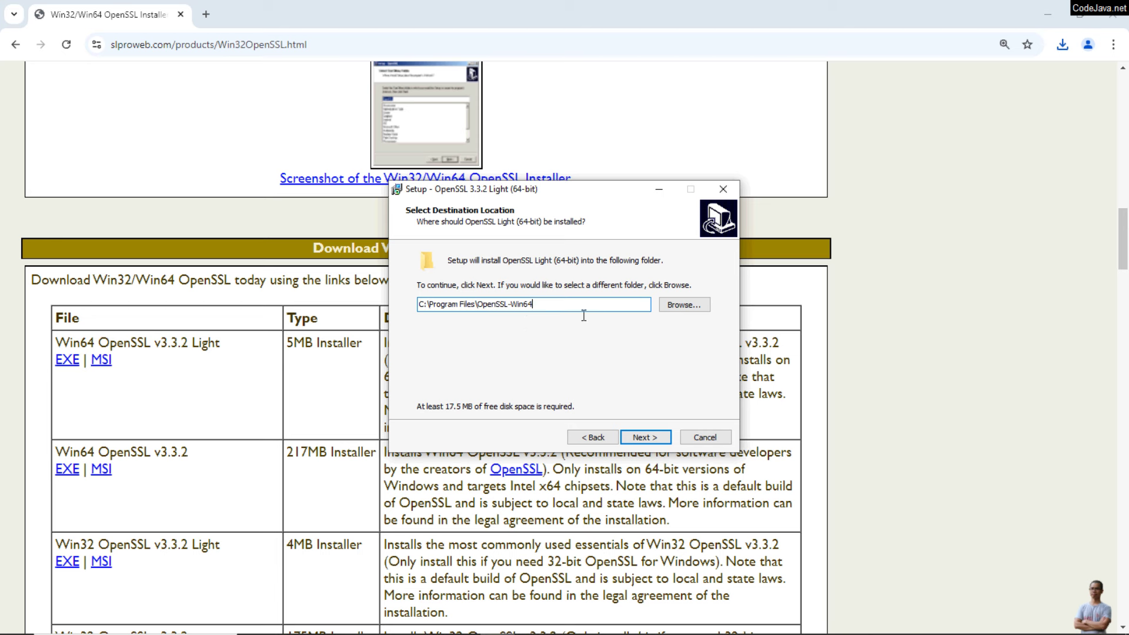
pyautogui.click(647, 436)
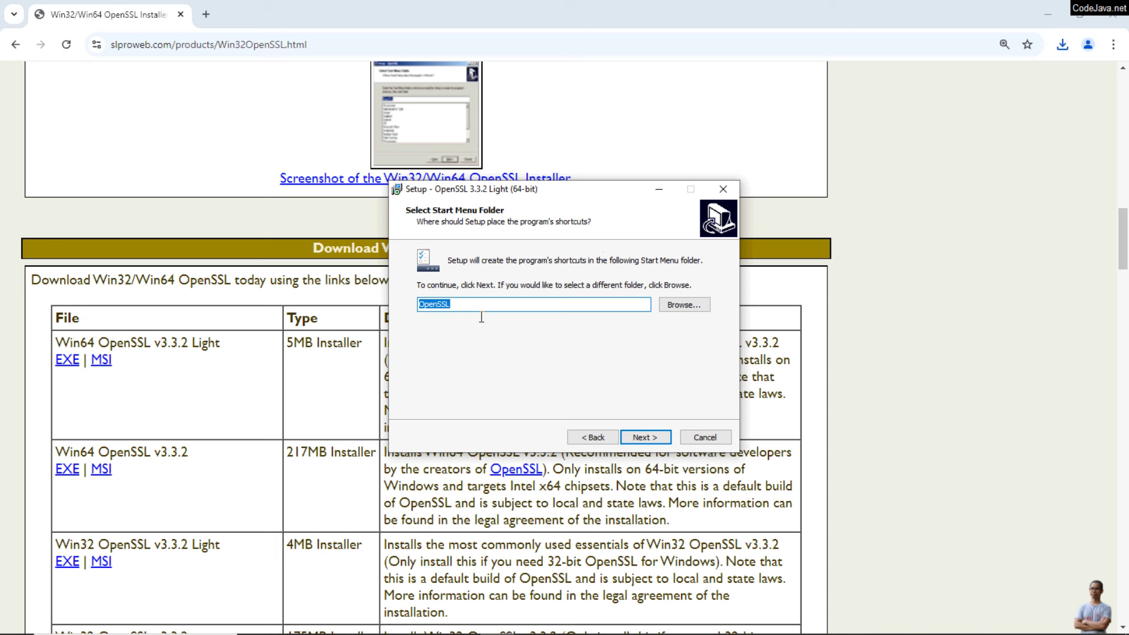
# Keep the OpenSSL Start menu folder and DLL-copy option, install, decline the $10 donation, and finish.
pyautogui.click(632, 436)
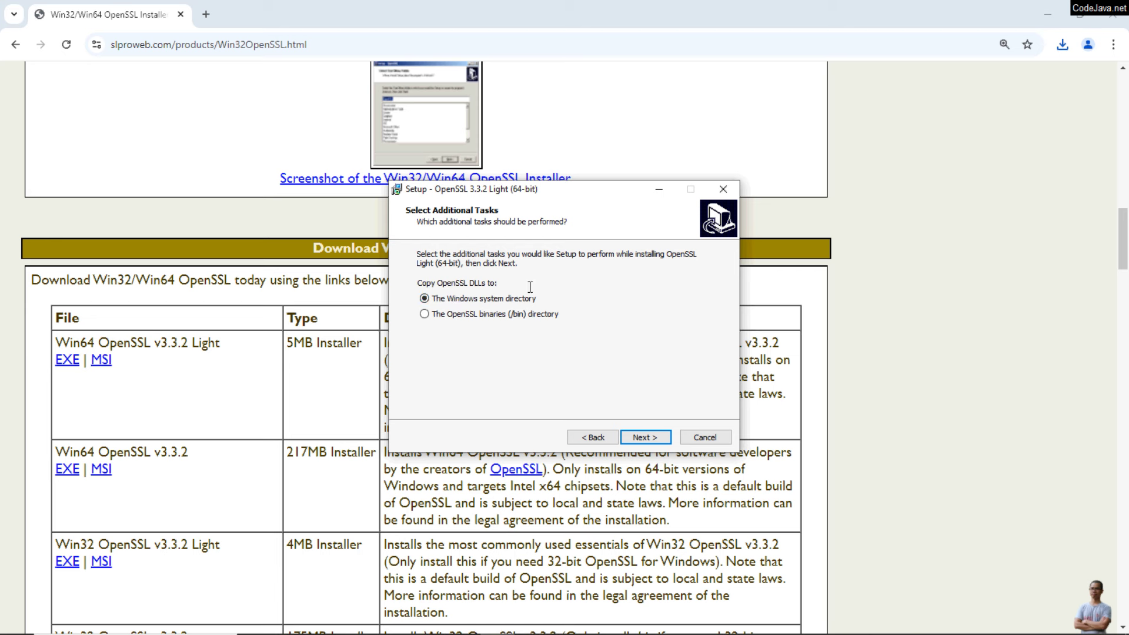
pyautogui.click(653, 434)
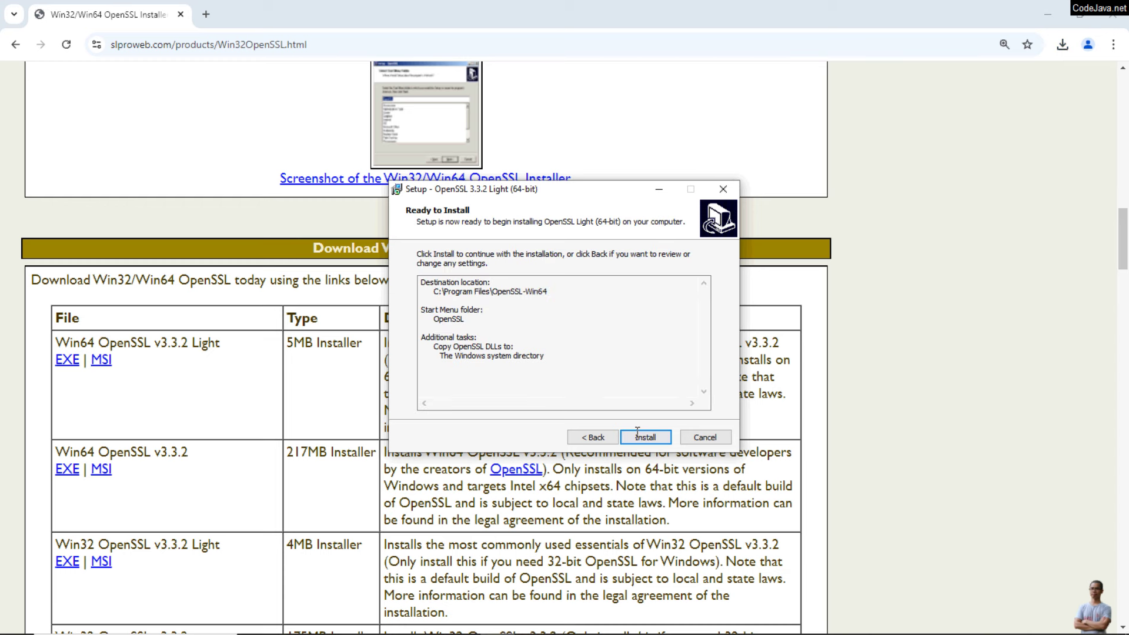
pyautogui.click(640, 435)
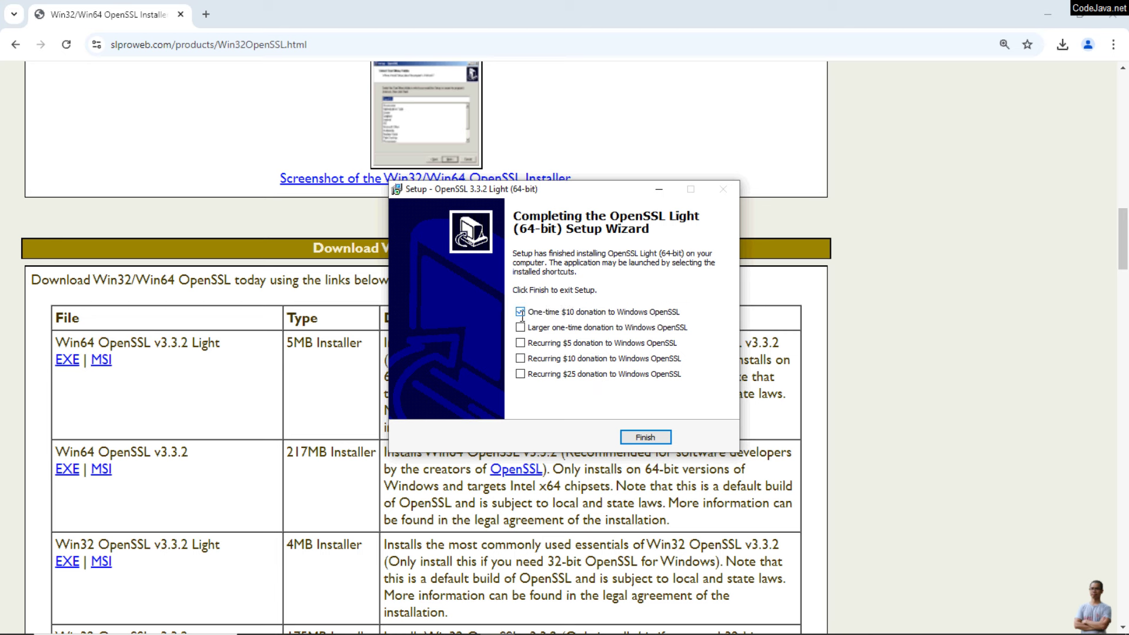
pyautogui.click(521, 312)
pyautogui.click(646, 436)
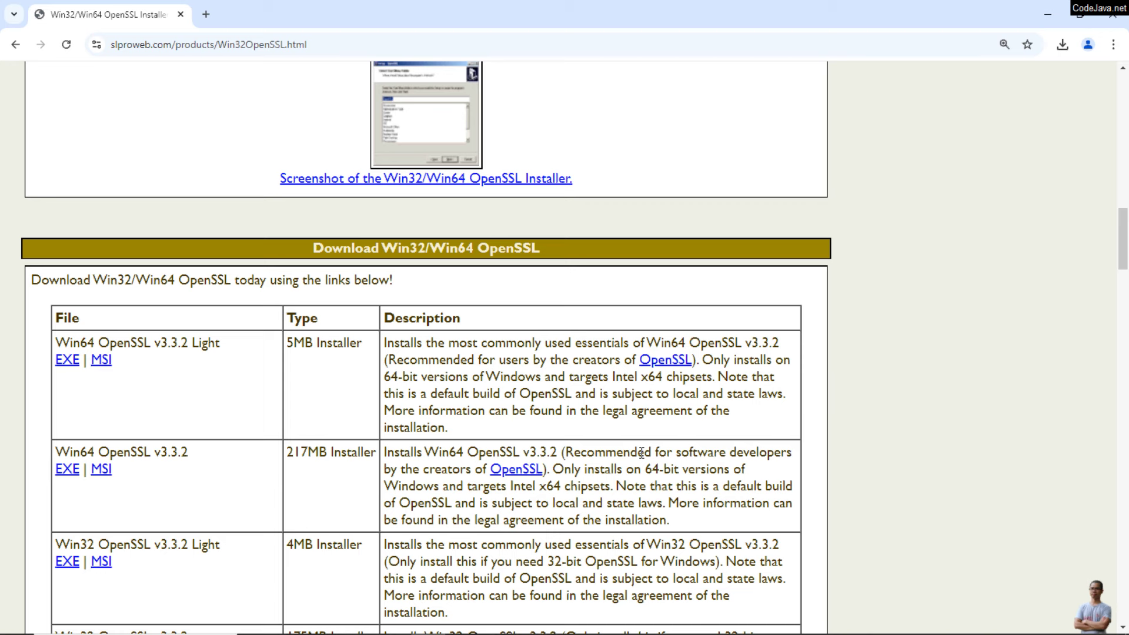
# Run openssl in a new Command Prompt, see it reported as not recognized, and close the window.
pyautogui.press('super')
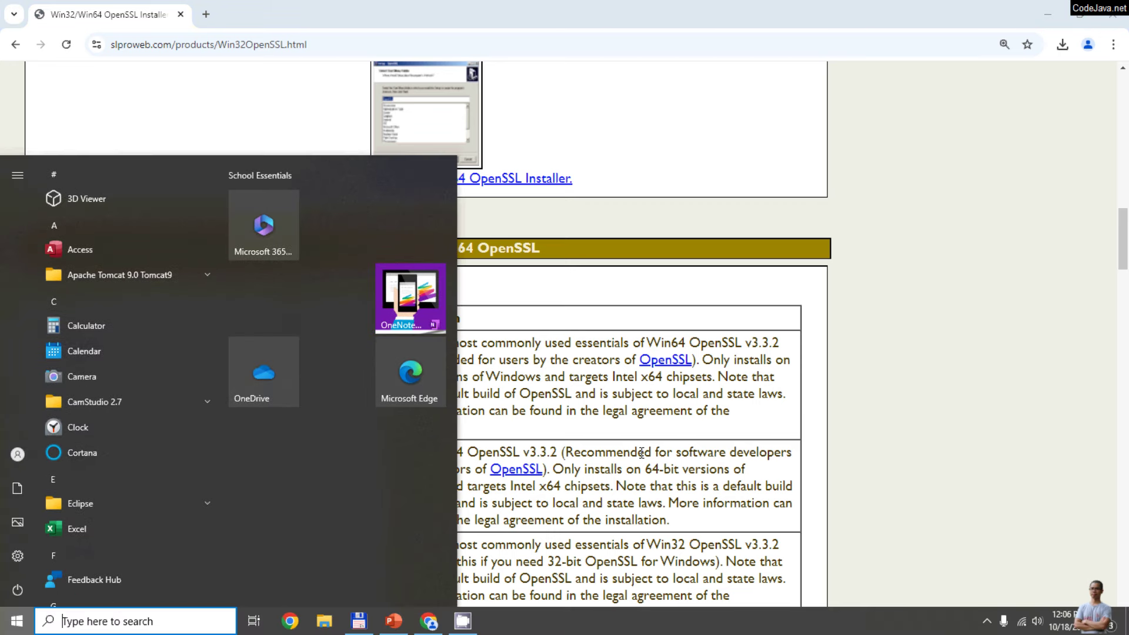
pyautogui.write('cmd')
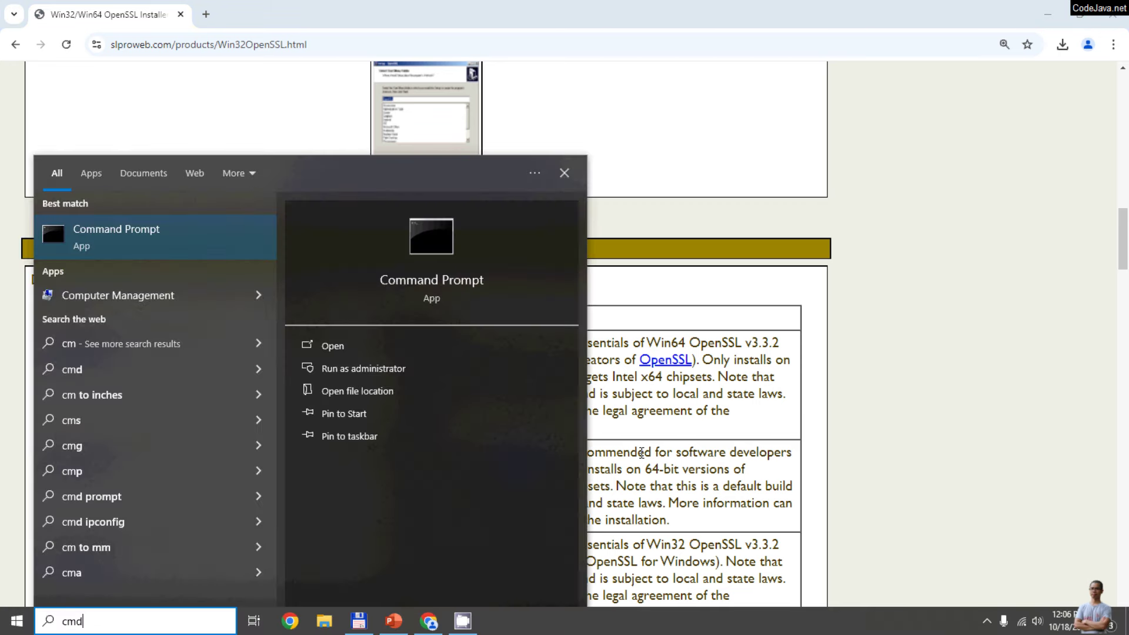
pyautogui.press('Return')
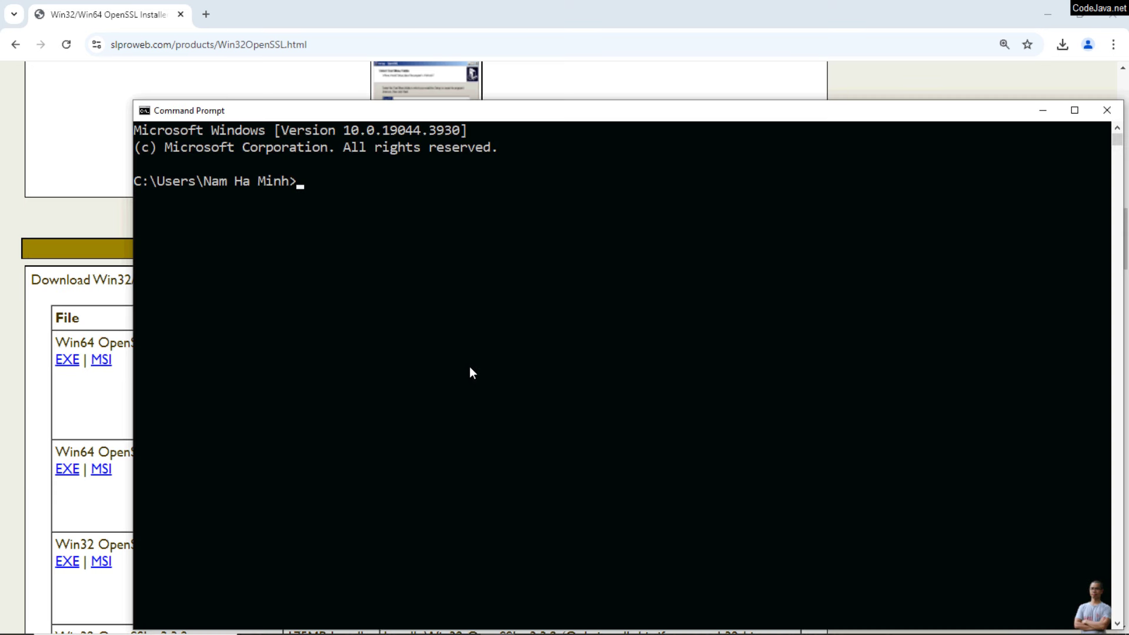
pyautogui.write('openssl')
pyautogui.press('Return')
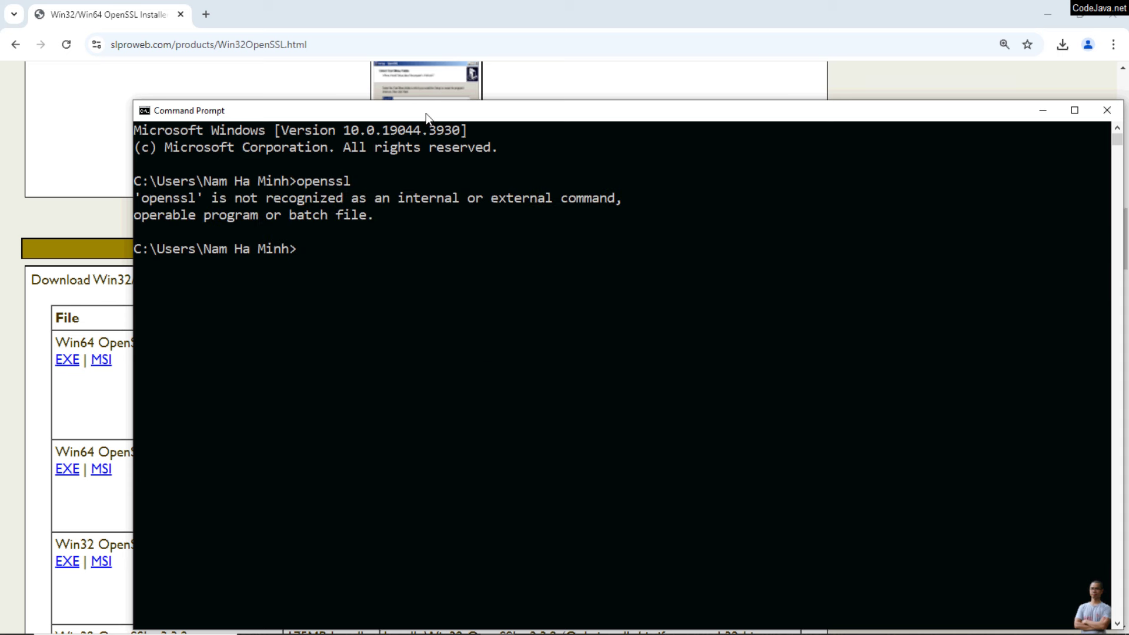
pyautogui.moveTo(353, 110); pyautogui.dragTo(271, 72)
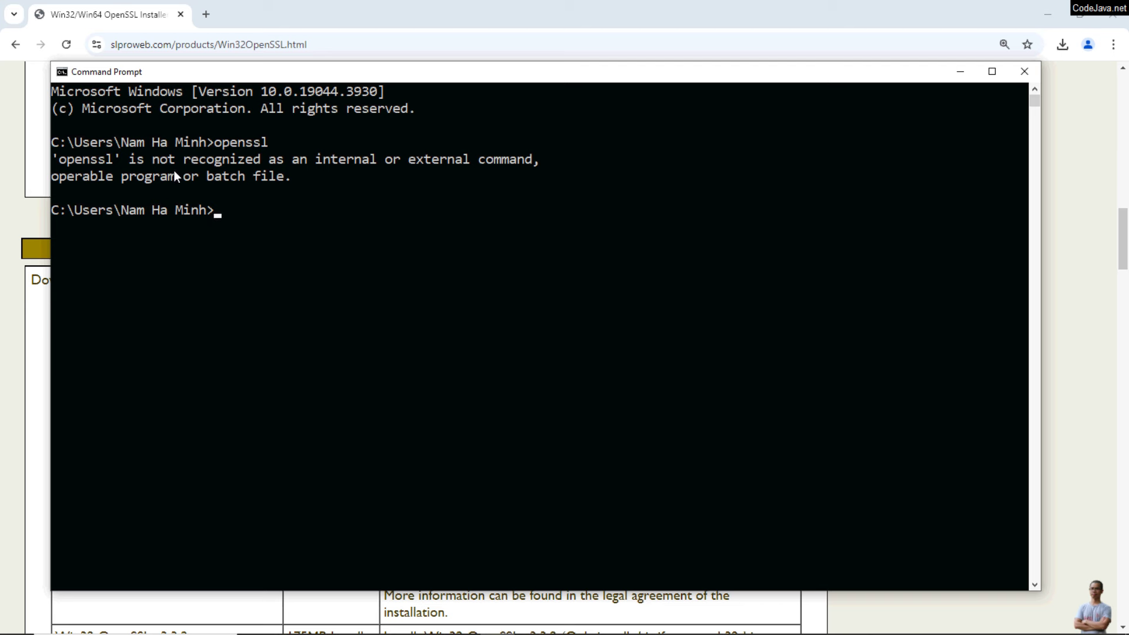
pyautogui.click(1023, 72)
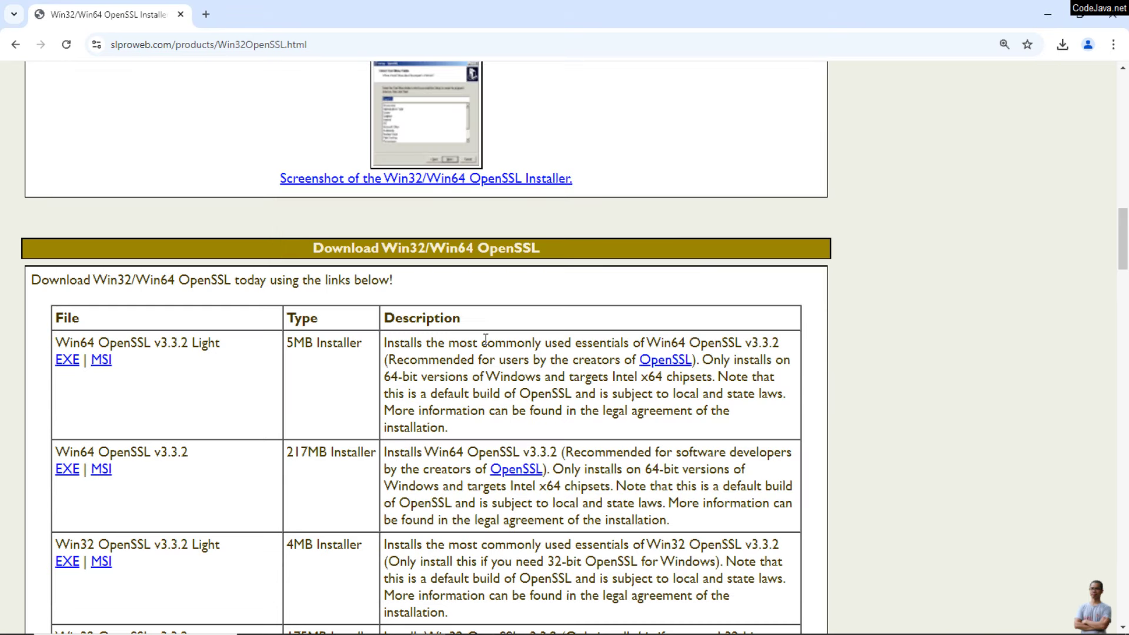
# In File Explorer, navigate to C:\Program Files\OpenSSL-Win64\bin.
pyautogui.moveTo(343, 632)
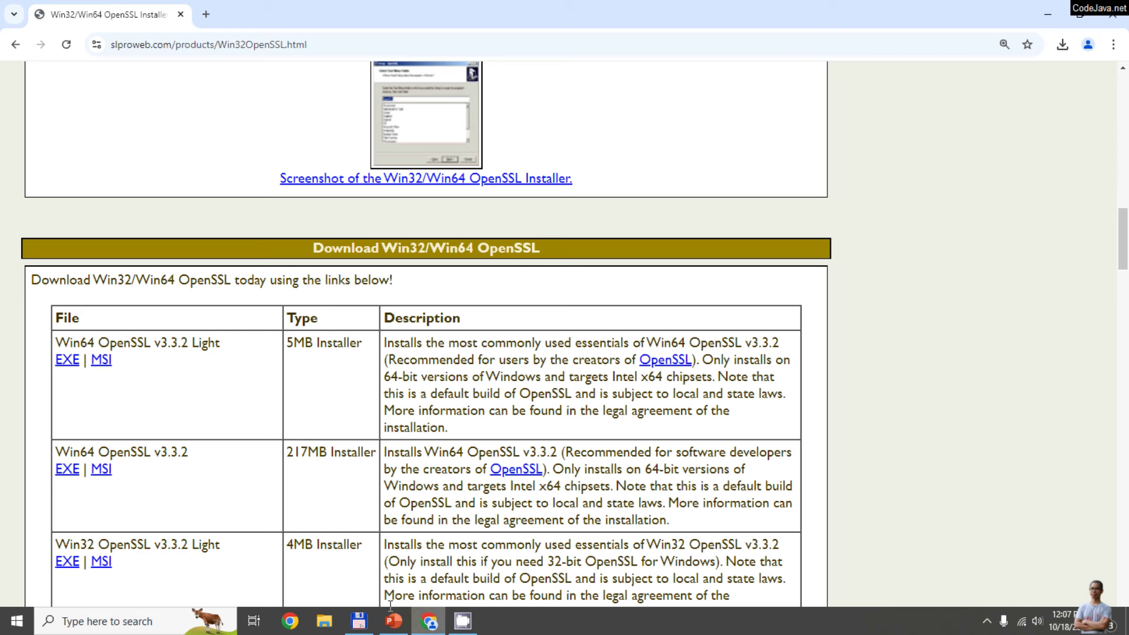
pyautogui.click(325, 621)
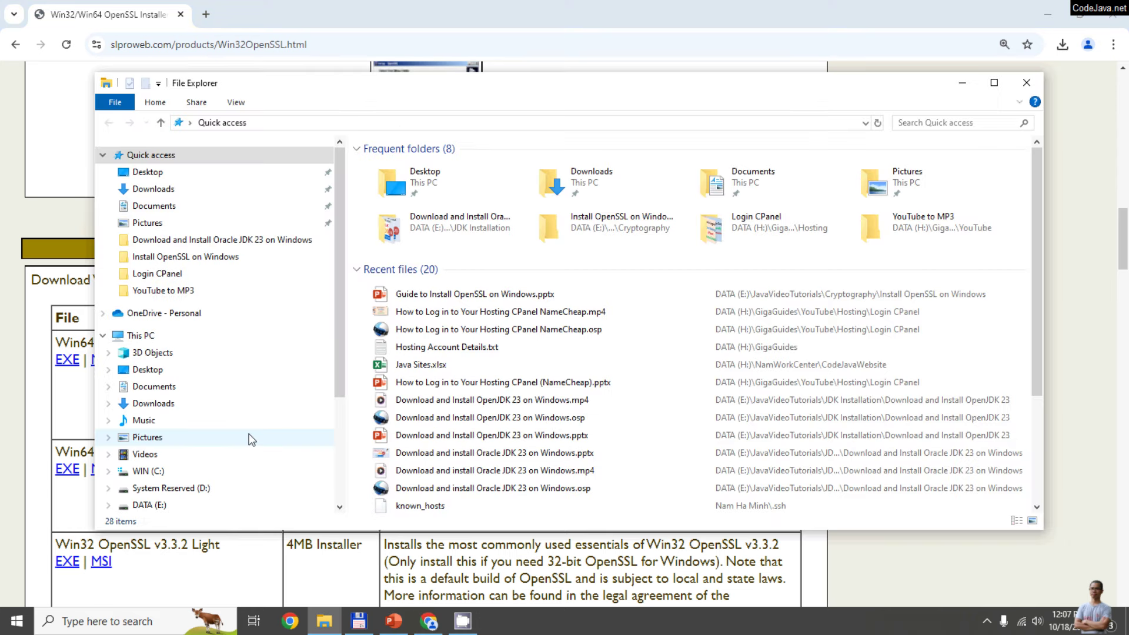
pyautogui.click(182, 334)
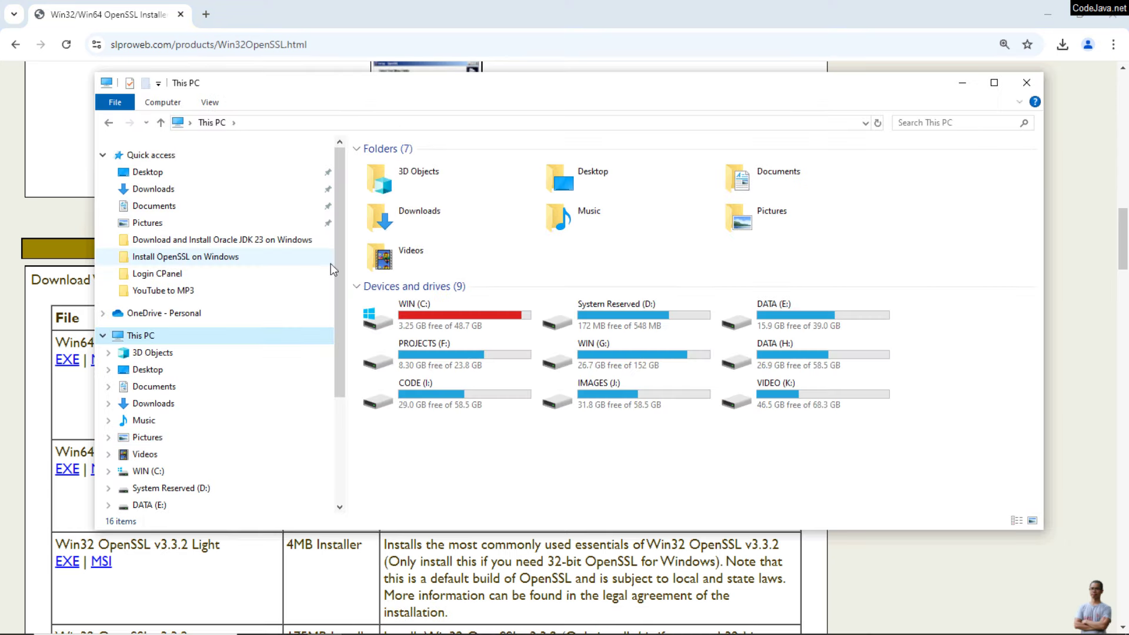
pyautogui.moveTo(341, 254); pyautogui.dragTo(352, 372)
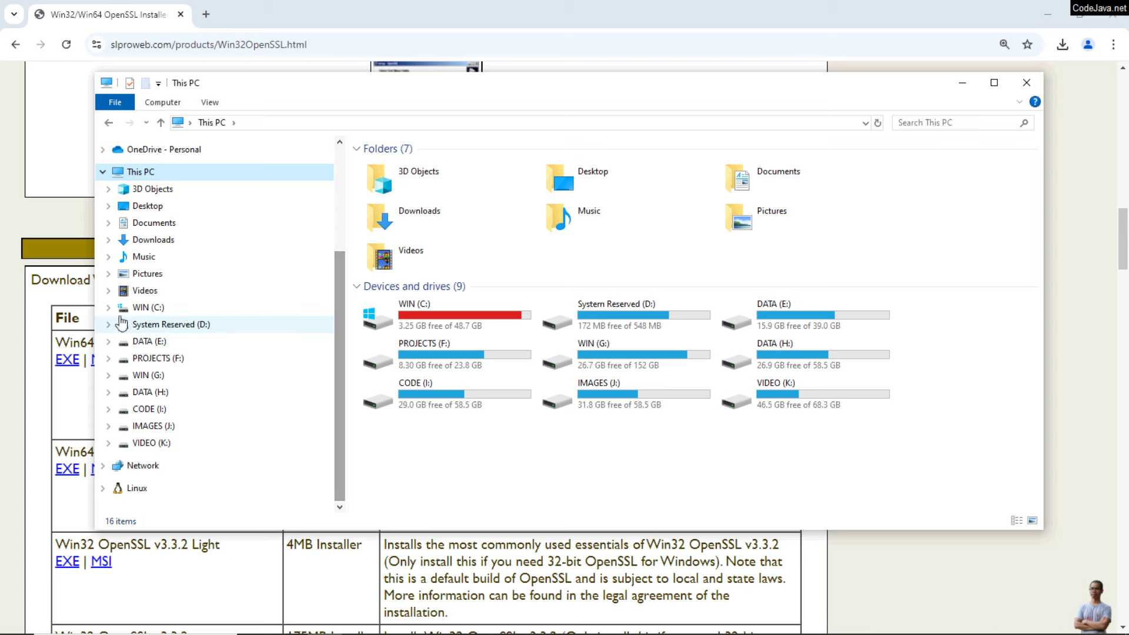
pyautogui.click(109, 307)
pyautogui.click(111, 379)
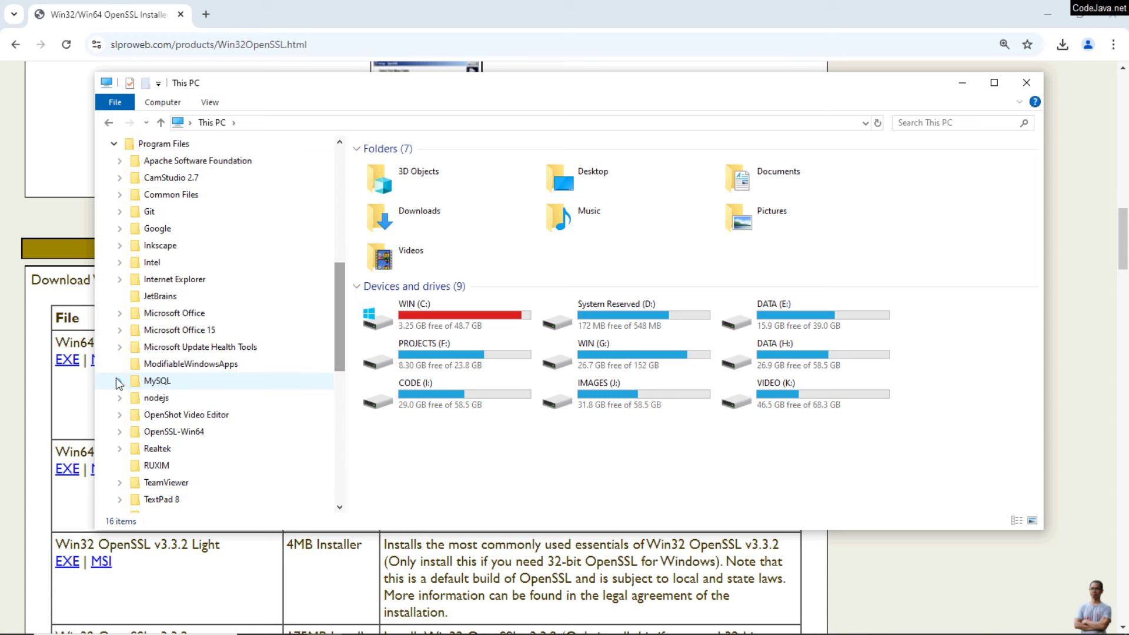
pyautogui.click(121, 435)
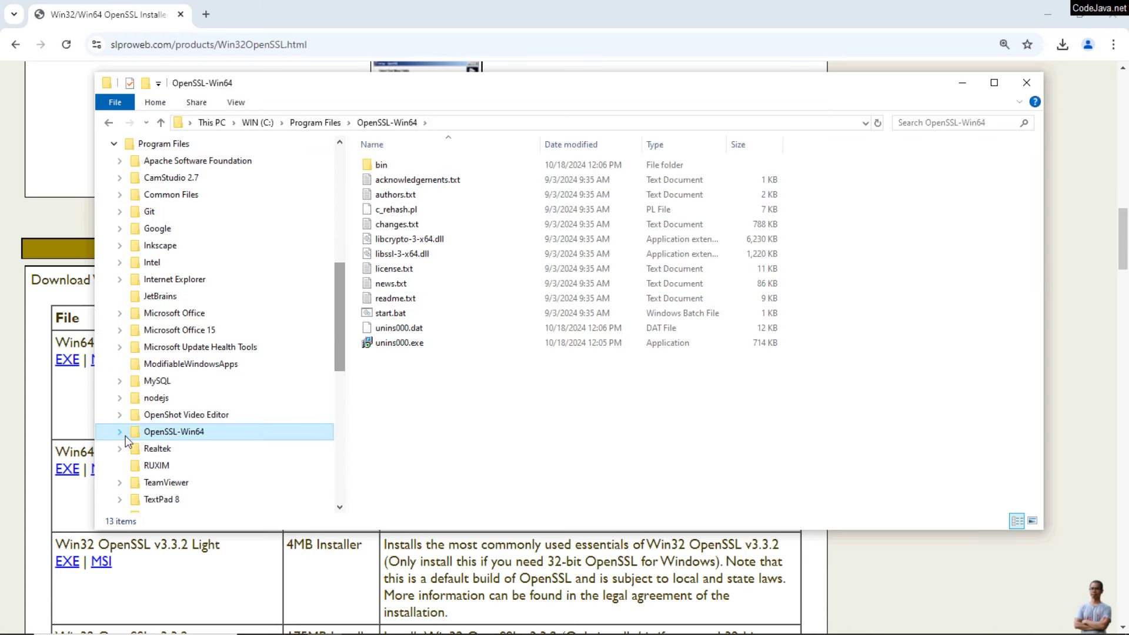
pyautogui.click(120, 433)
pyautogui.click(155, 448)
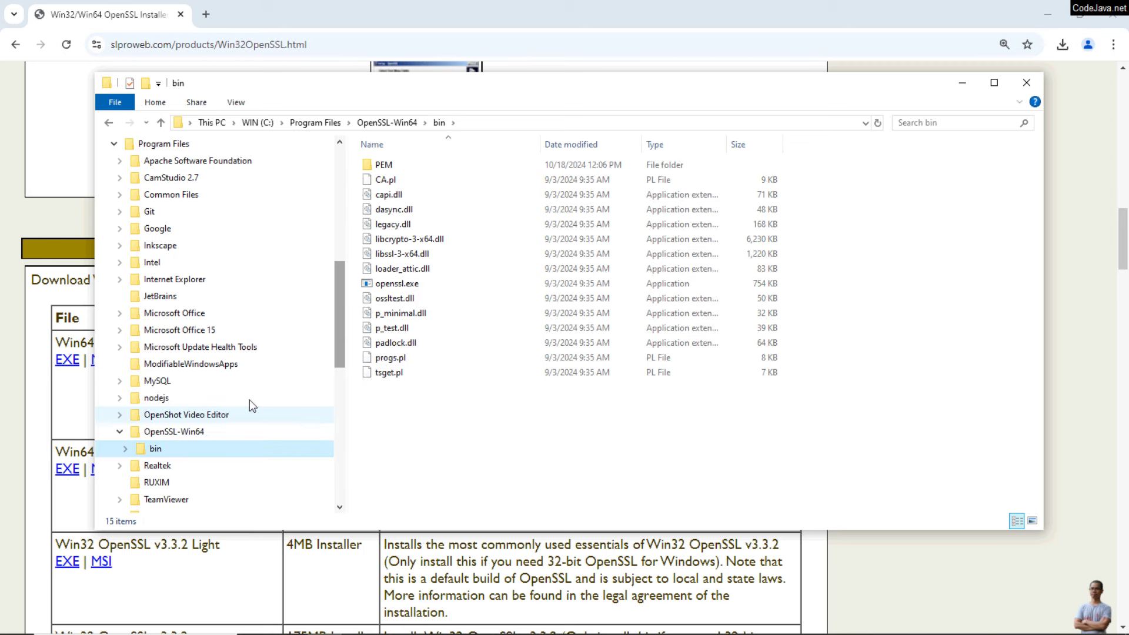
# Copy the bin folder's full path from the address bar and search Windows for 'env'.
pyautogui.click(491, 123)
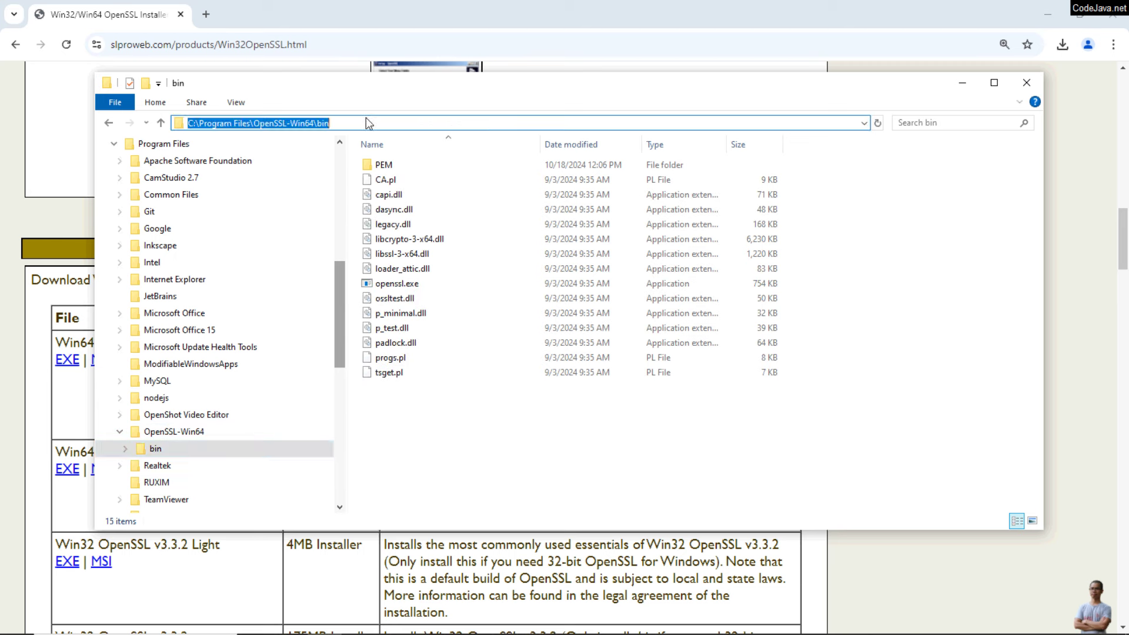
pyautogui.rightClick(254, 123)
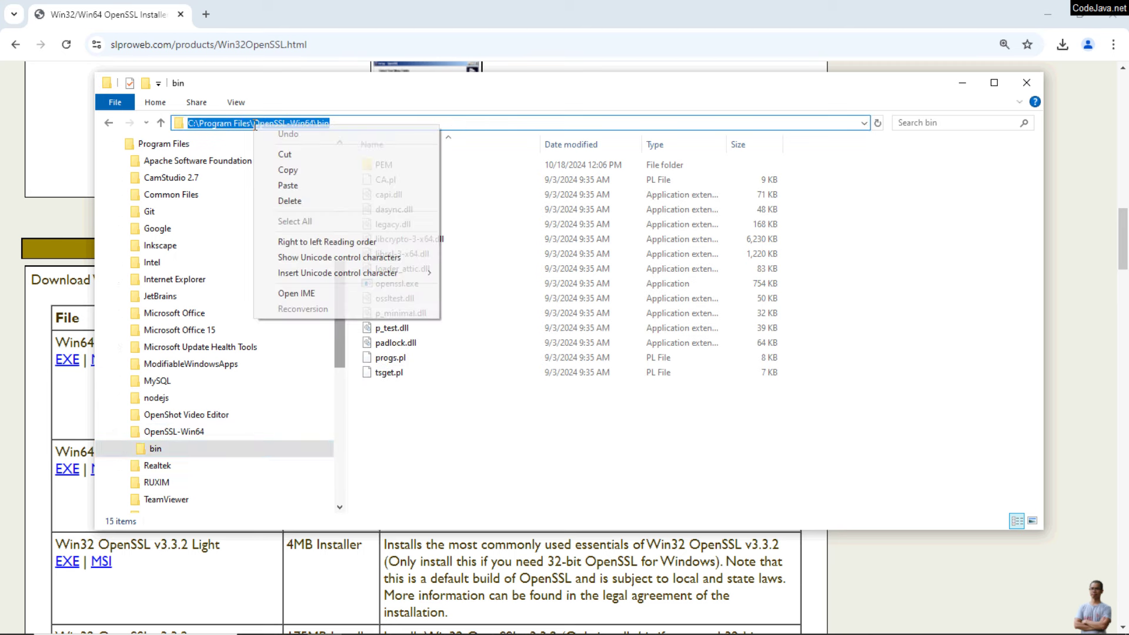
pyautogui.click(317, 171)
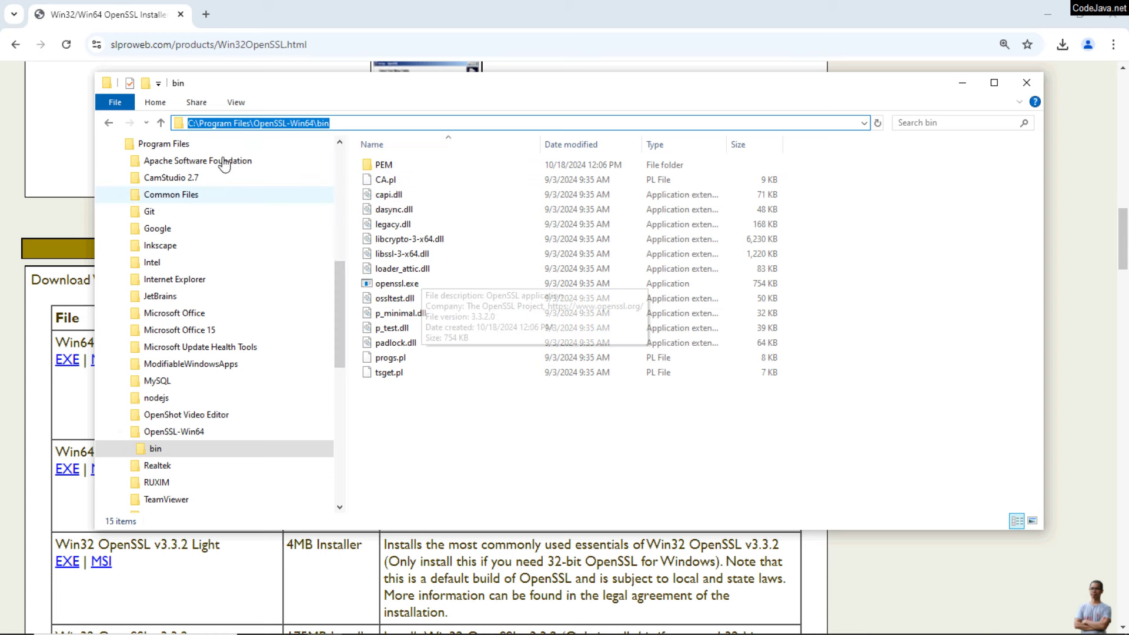
pyautogui.rightClick(355, 123)
pyautogui.click(355, 169)
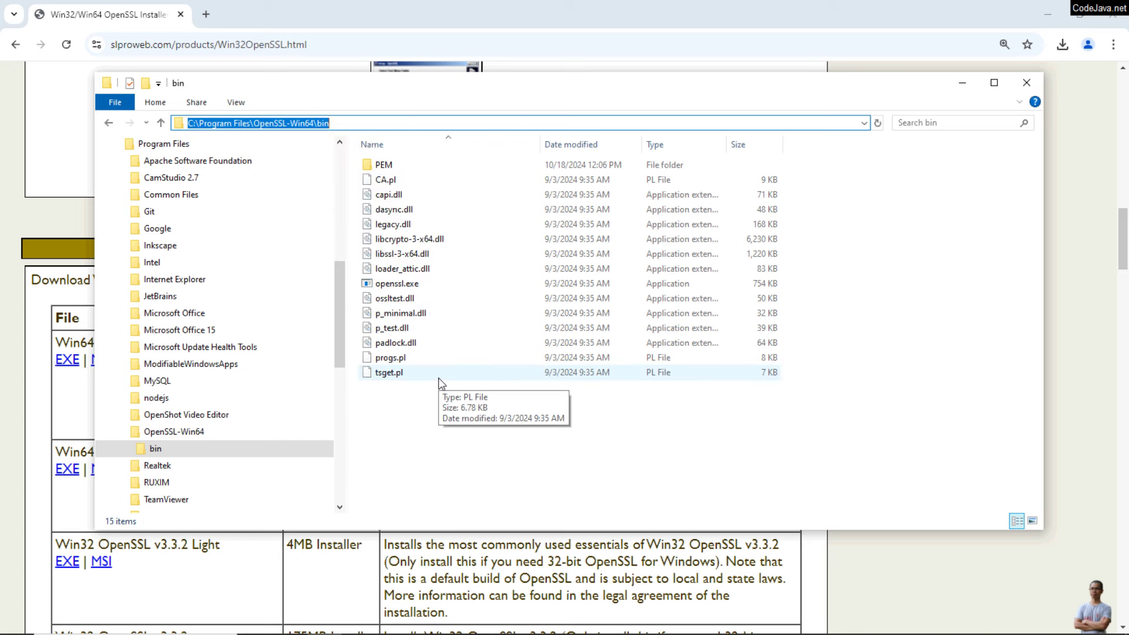
pyautogui.press('super')
pyautogui.write('env')
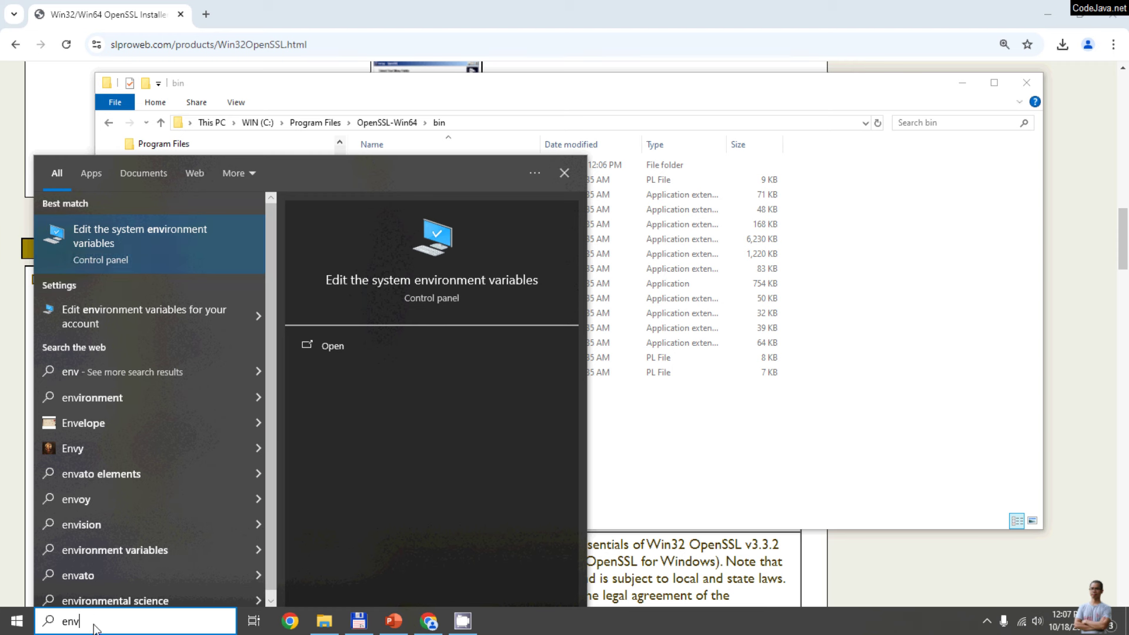
# Create system variable OPENSSL with the pasted value C:\Program Files\OpenSSL-Win64\bin and OK all dialogs.
pyautogui.click(150, 242)
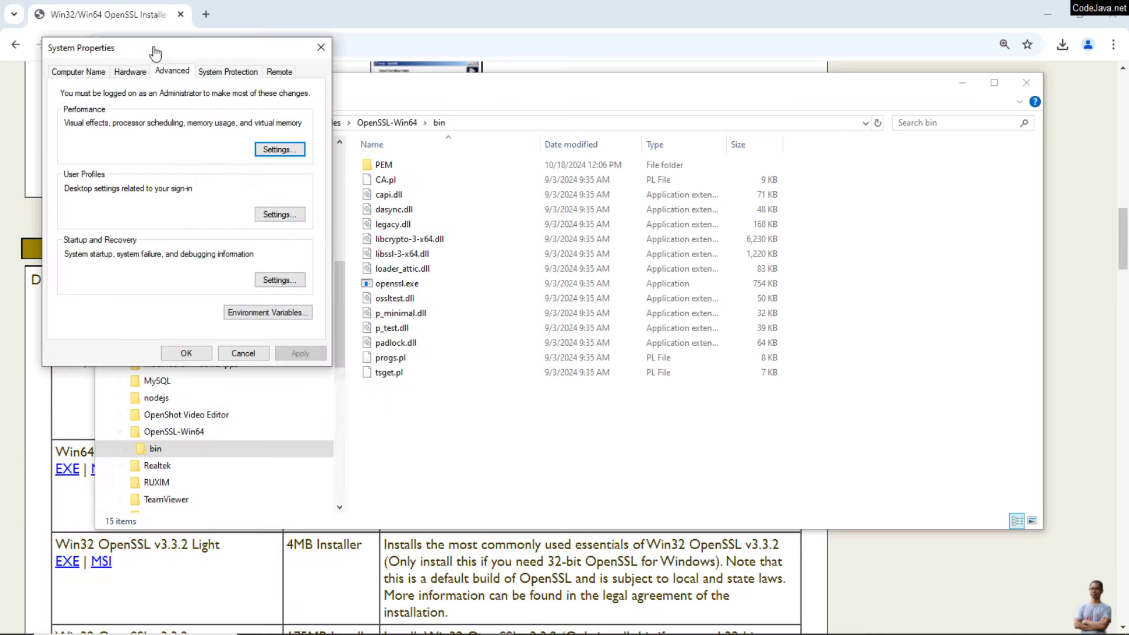
pyautogui.moveTo(152, 52); pyautogui.dragTo(449, 108)
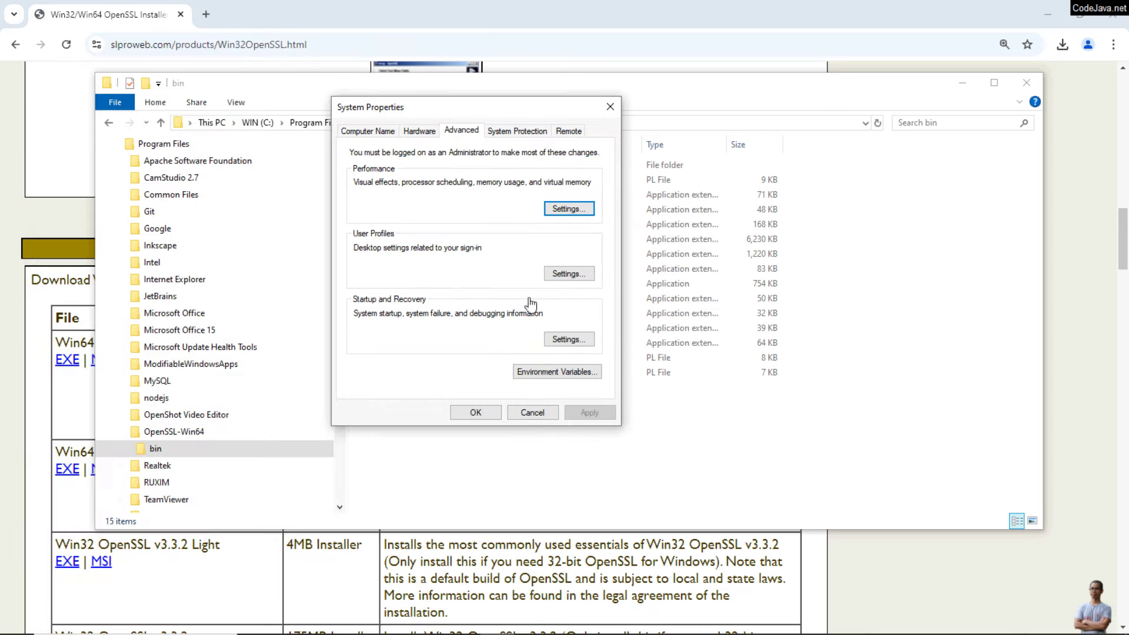
pyautogui.click(536, 379)
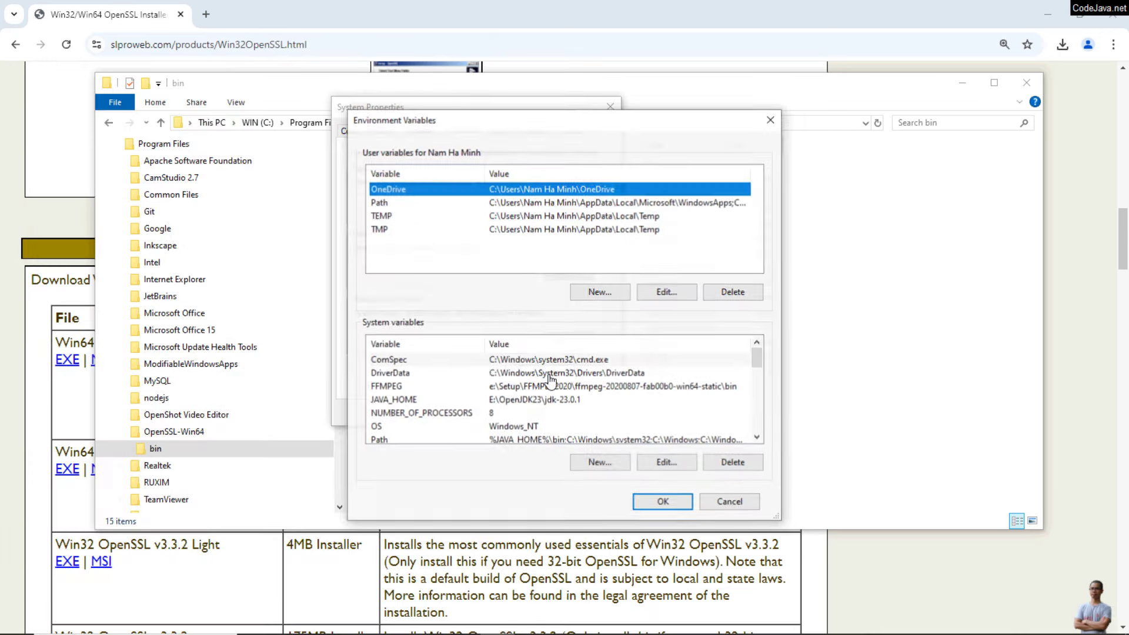
pyautogui.click(441, 392)
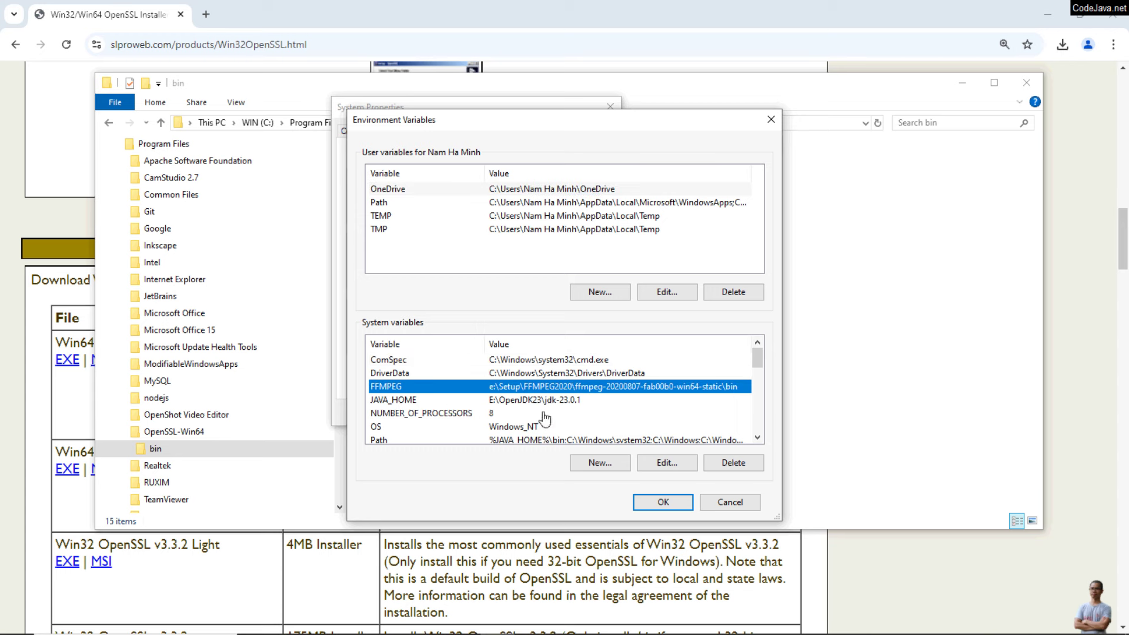
pyautogui.click(599, 464)
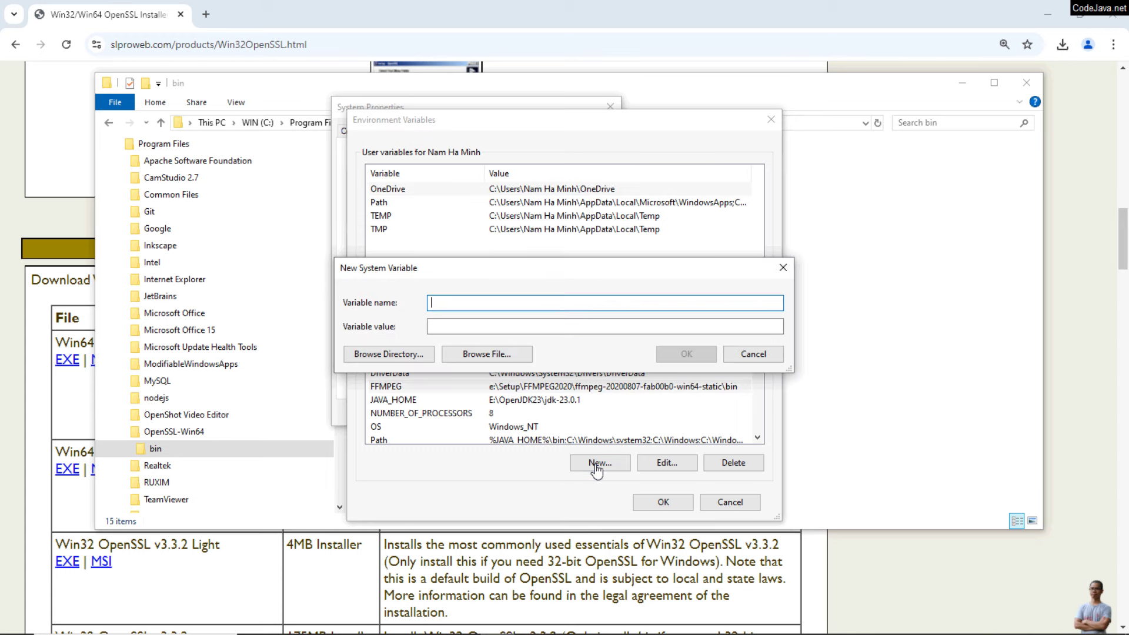
pyautogui.write('OPENSSL')
pyautogui.hotkey('ctrl', 'v')
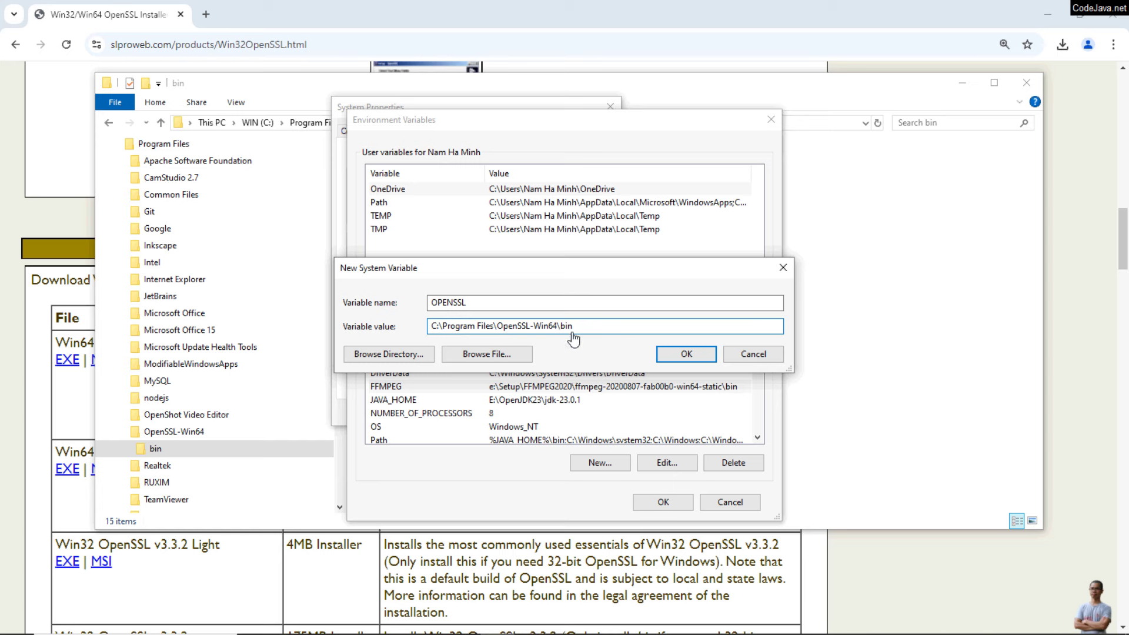
pyautogui.click(686, 356)
pyautogui.click(663, 502)
pyautogui.click(474, 412)
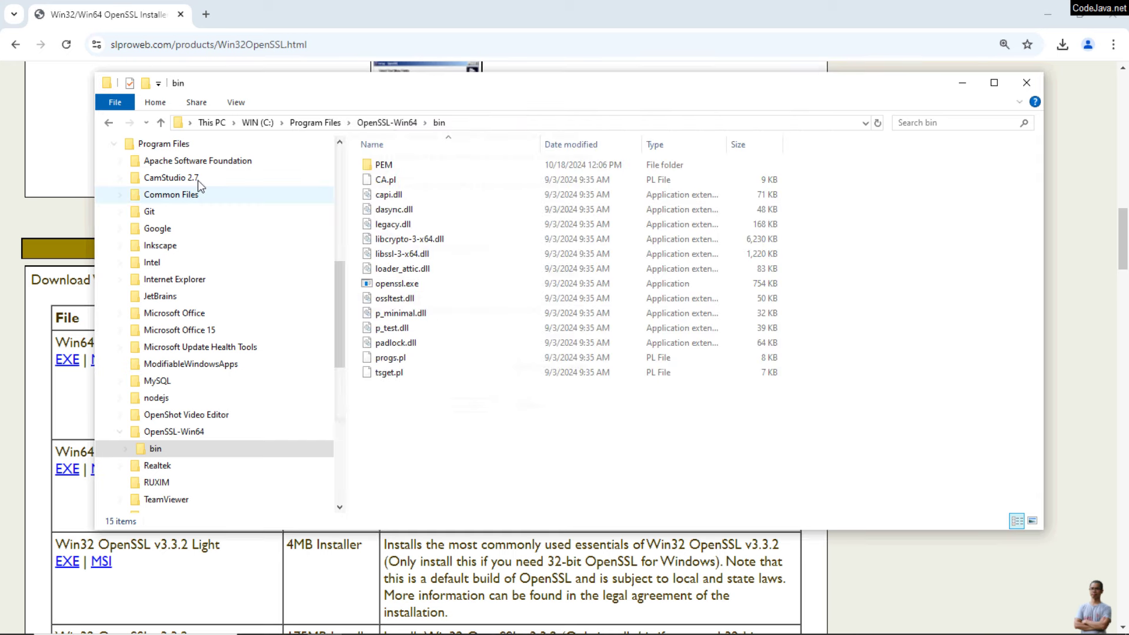
# Close Explorer, rerun openssl in a new Command Prompt (still unrecognized), then search Windows for 'en'.
pyautogui.click(1027, 83)
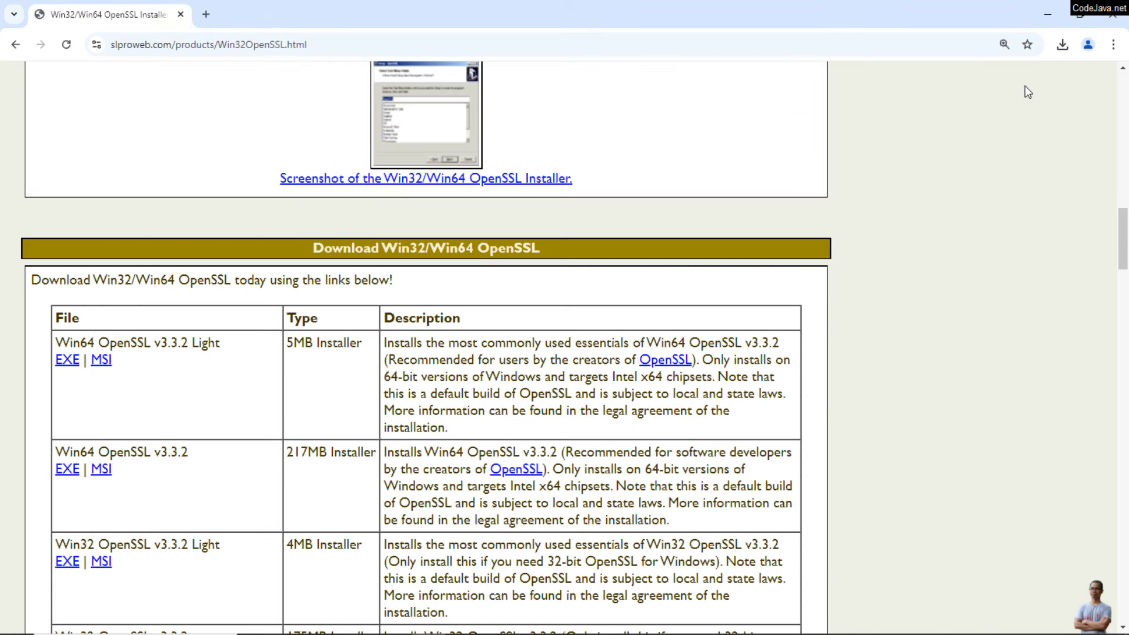
pyautogui.press('super')
pyautogui.write('c')
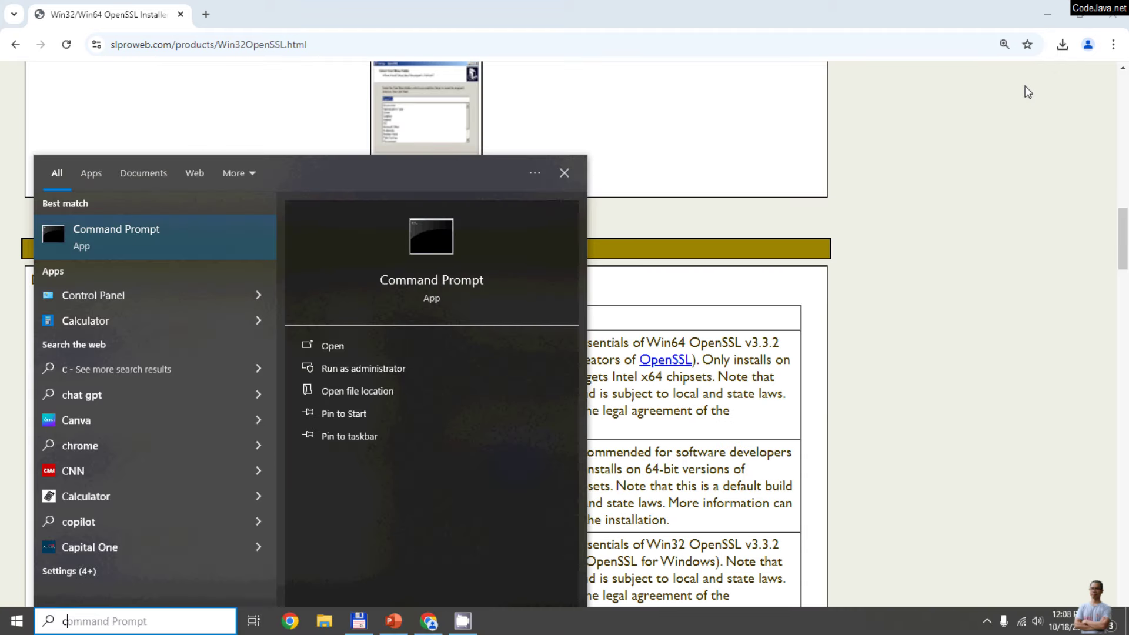
pyautogui.write('om')
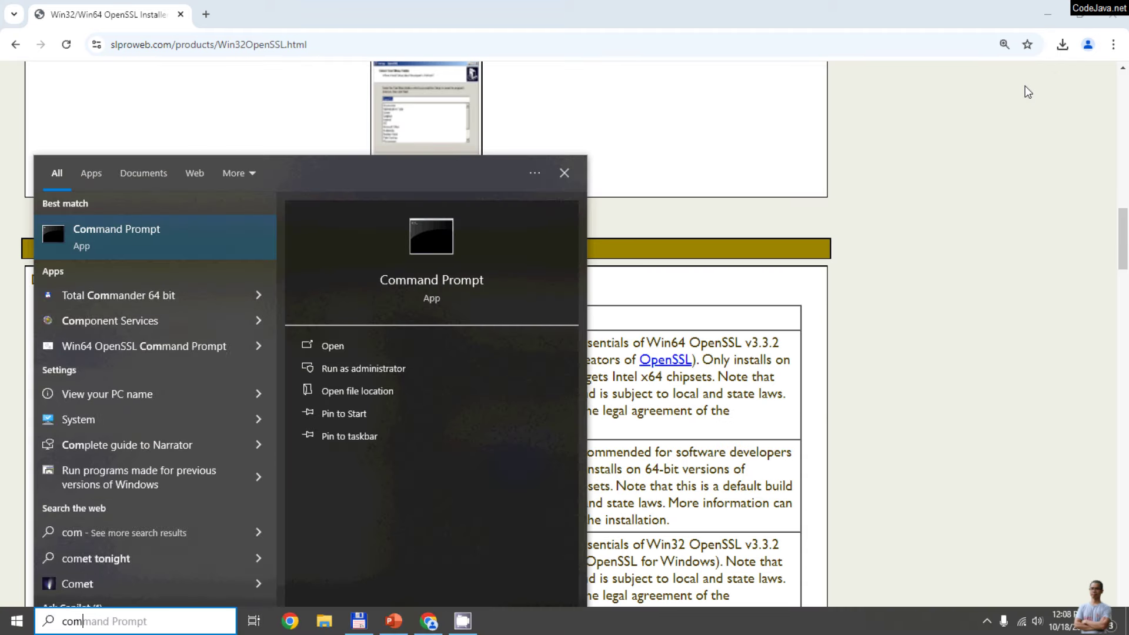
pyautogui.press('Return')
pyautogui.write('openssl')
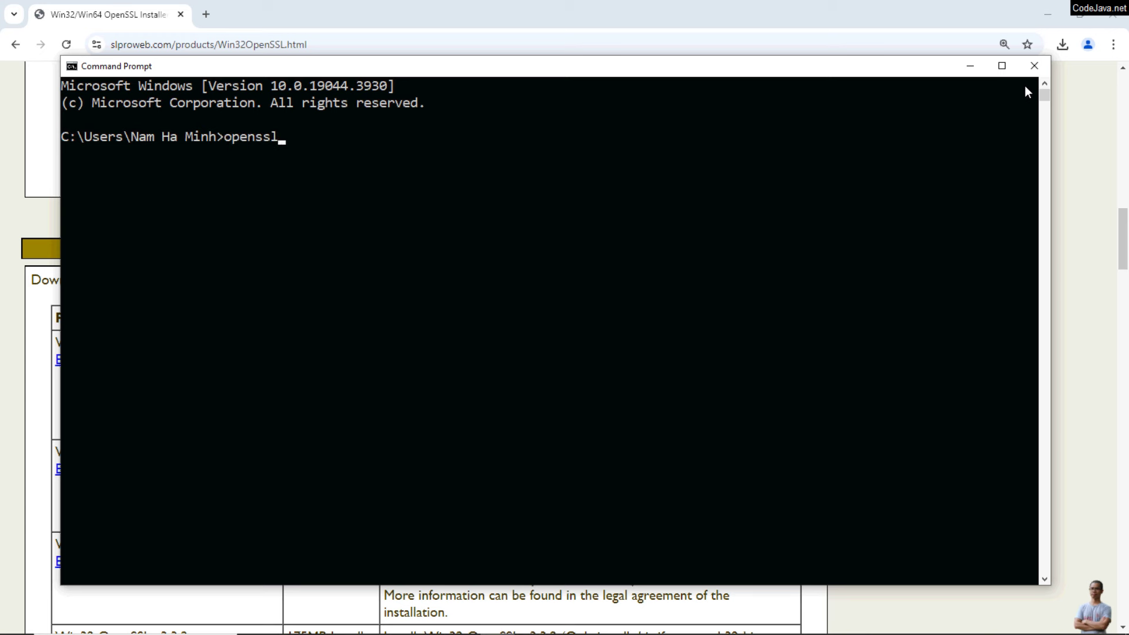
pyautogui.press('Return')
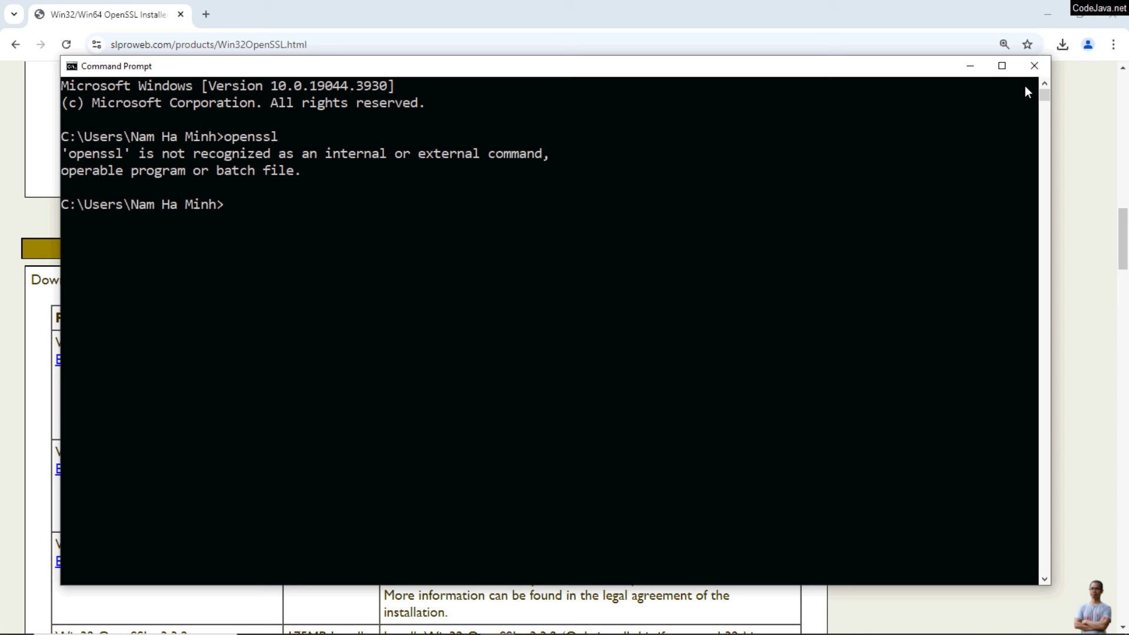
pyautogui.hotkey('alt', 'Tab')
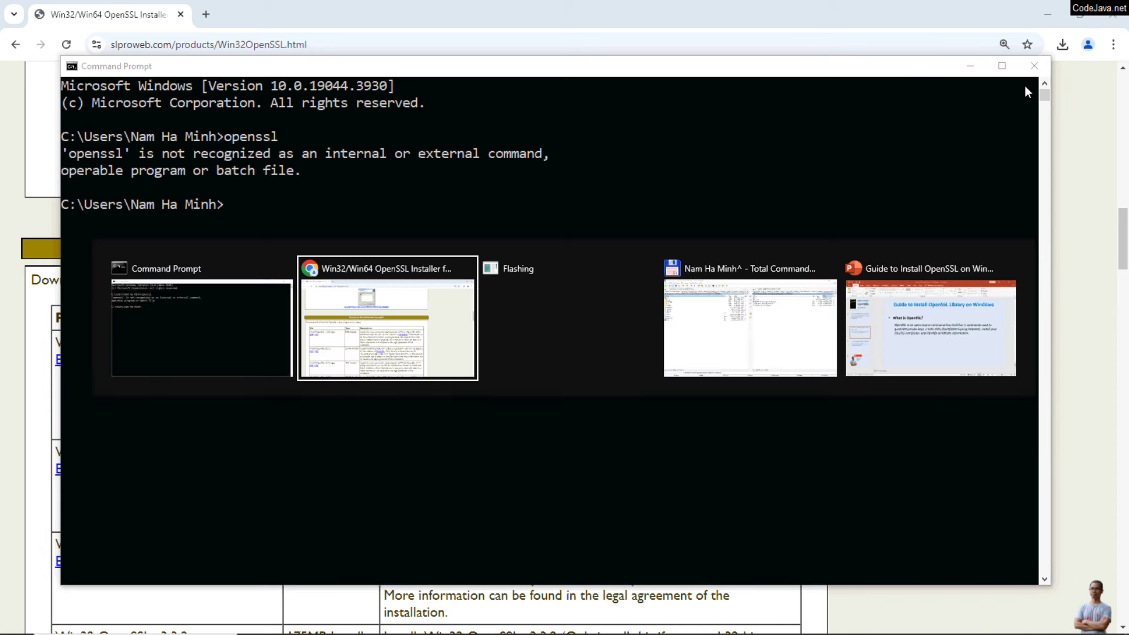
pyautogui.press('super')
pyautogui.write('en')
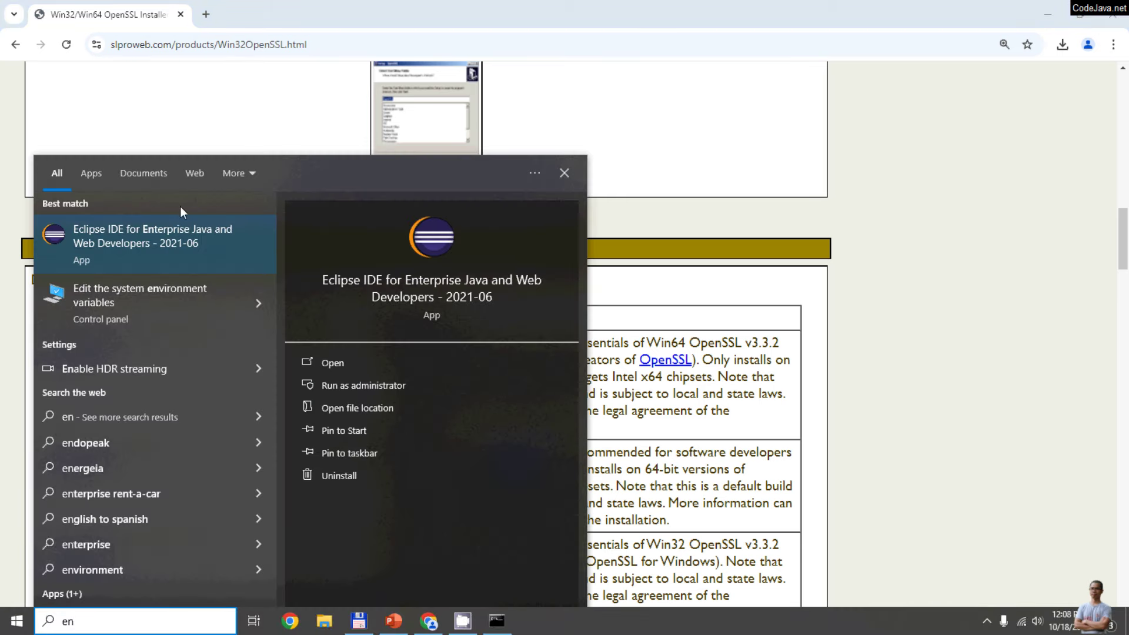
# Open the system Path variable for editing from the Environment Variables dialog.
pyautogui.click(151, 300)
pyautogui.click(318, 367)
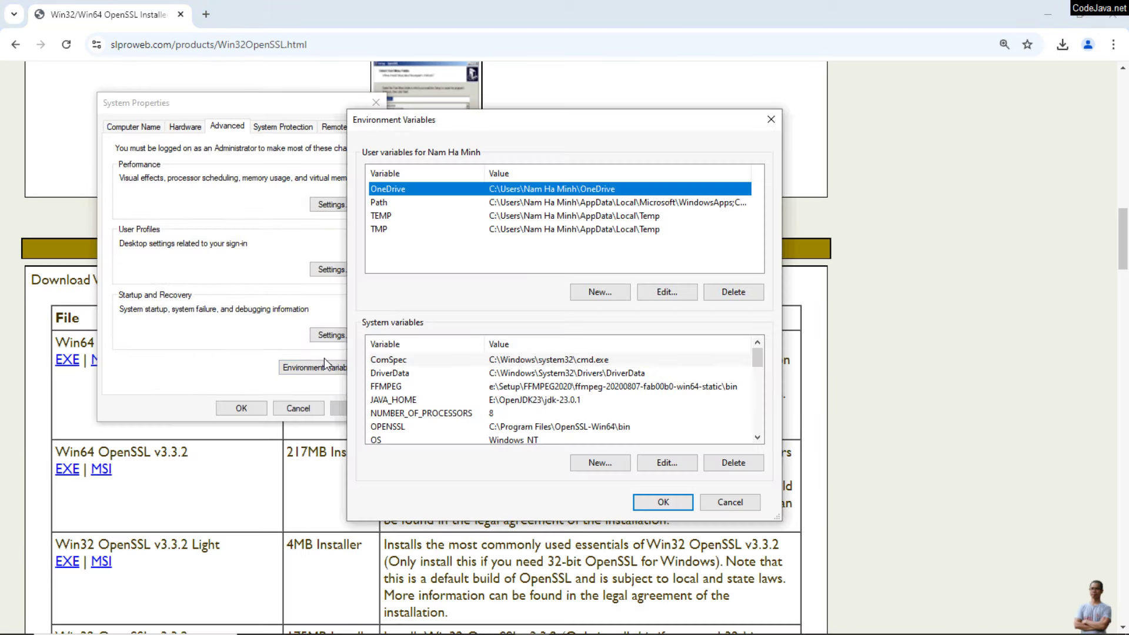
pyautogui.click(489, 390)
pyautogui.scroll(-2, 489, 391)
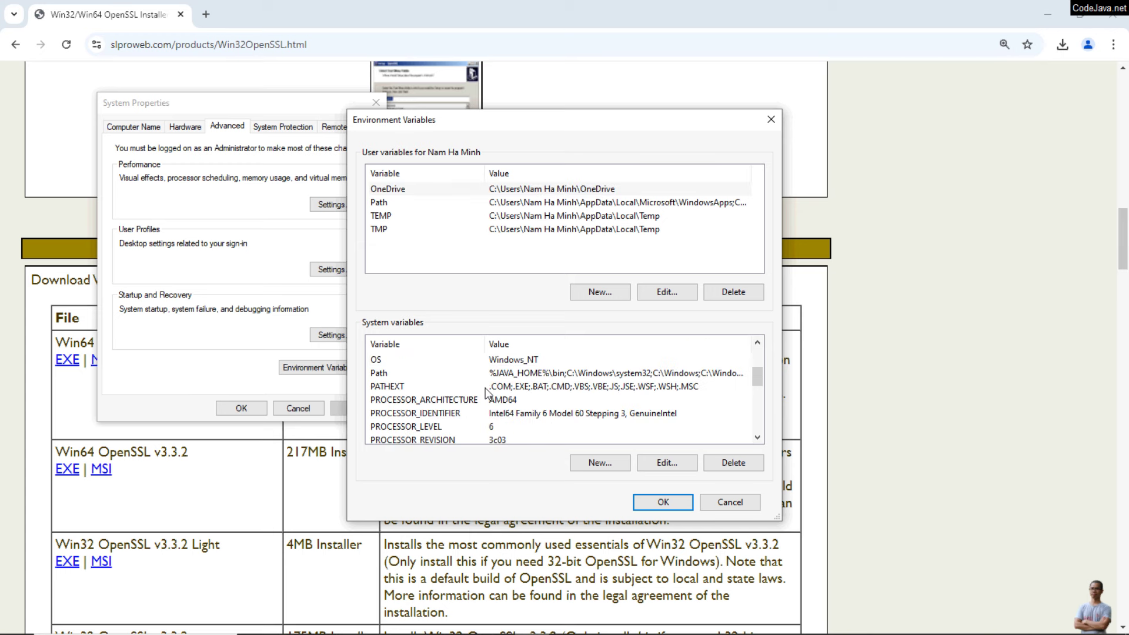
pyautogui.click(414, 374)
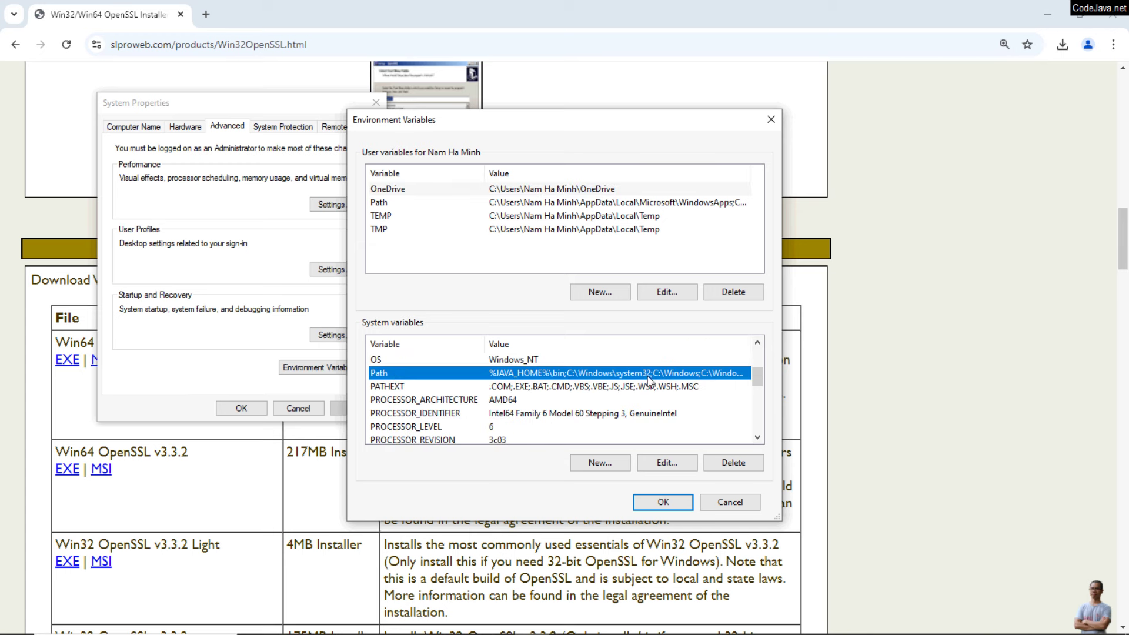
pyautogui.click(665, 463)
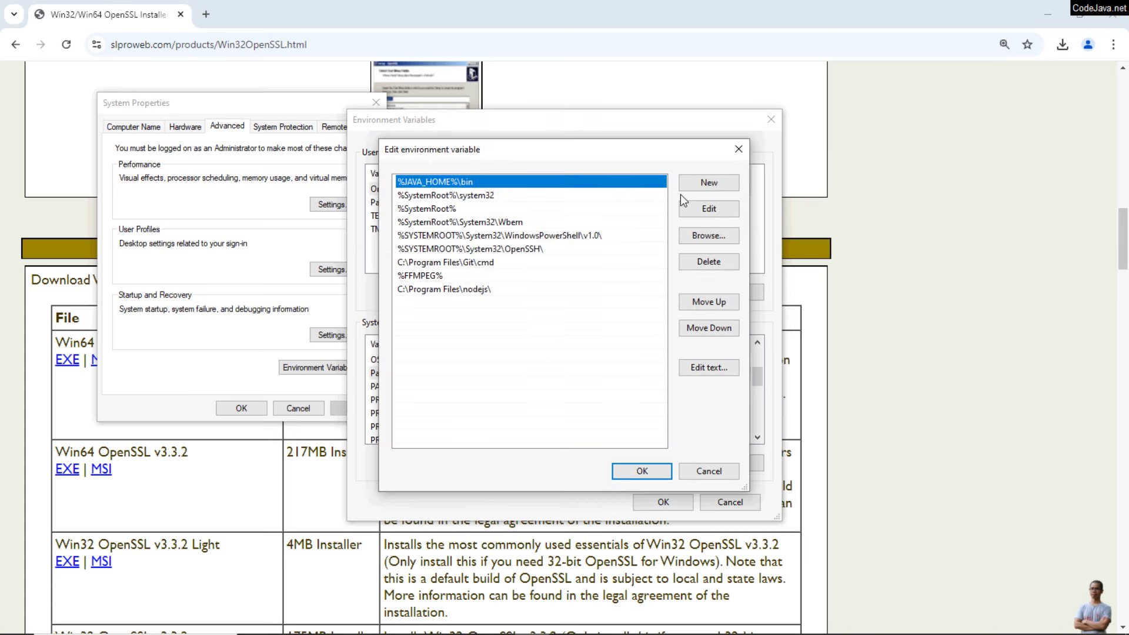
# Add %OPENSSL% as a new Path entry and confirm all three dialogs.
pyautogui.click(683, 185)
pyautogui.write('%')
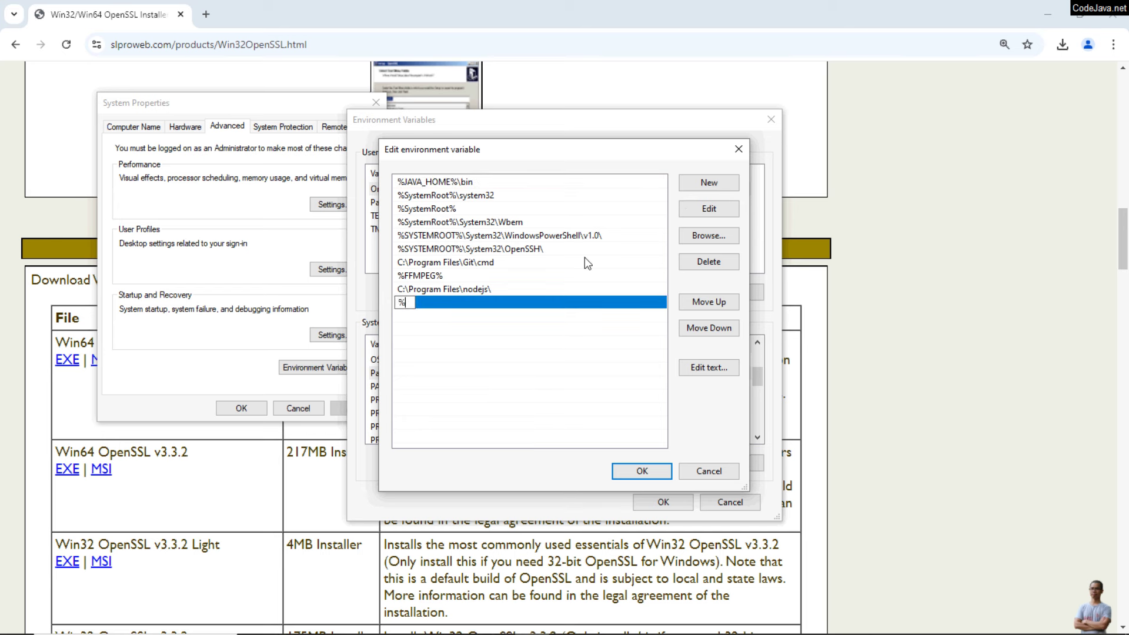
pyautogui.write('OPENSSL%')
pyautogui.press('Return')
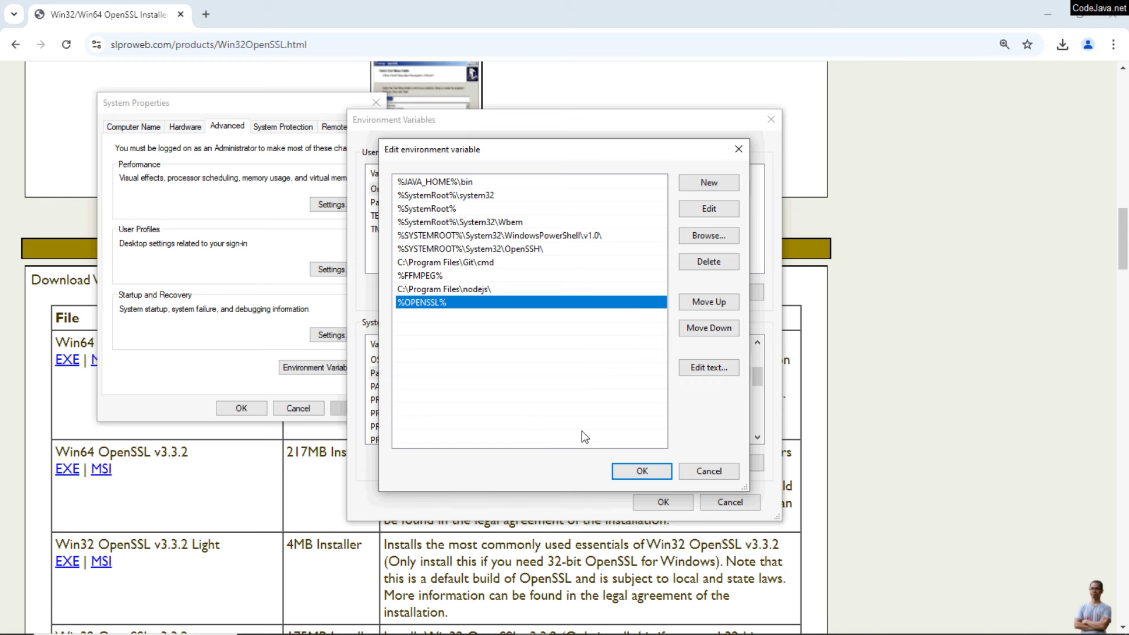
pyautogui.click(642, 471)
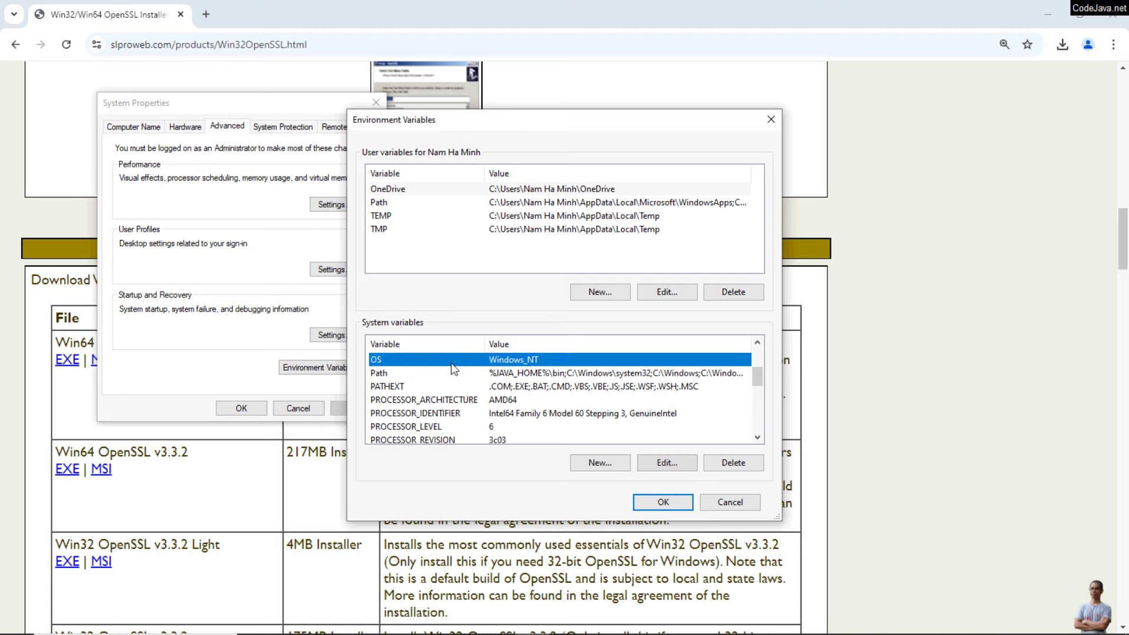
pyautogui.click(662, 501)
pyautogui.click(256, 415)
# Close the old Command Prompt with exit and start a fresh cmd console.
pyautogui.hotkey('alt', 'Tab')
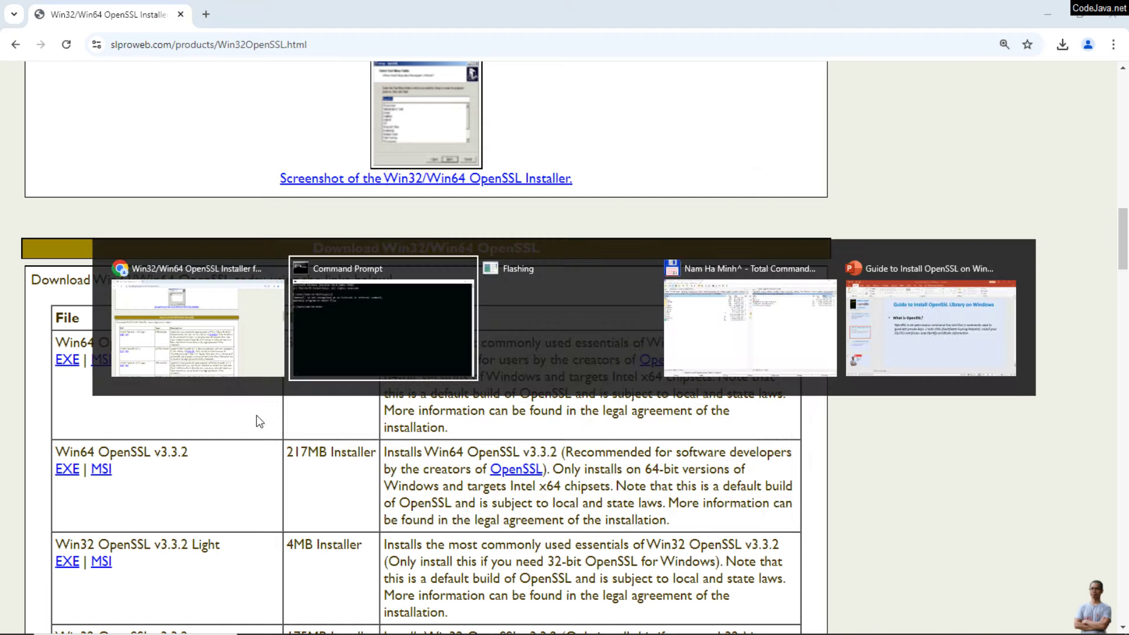
pyautogui.write('exit')
pyautogui.press('Return')
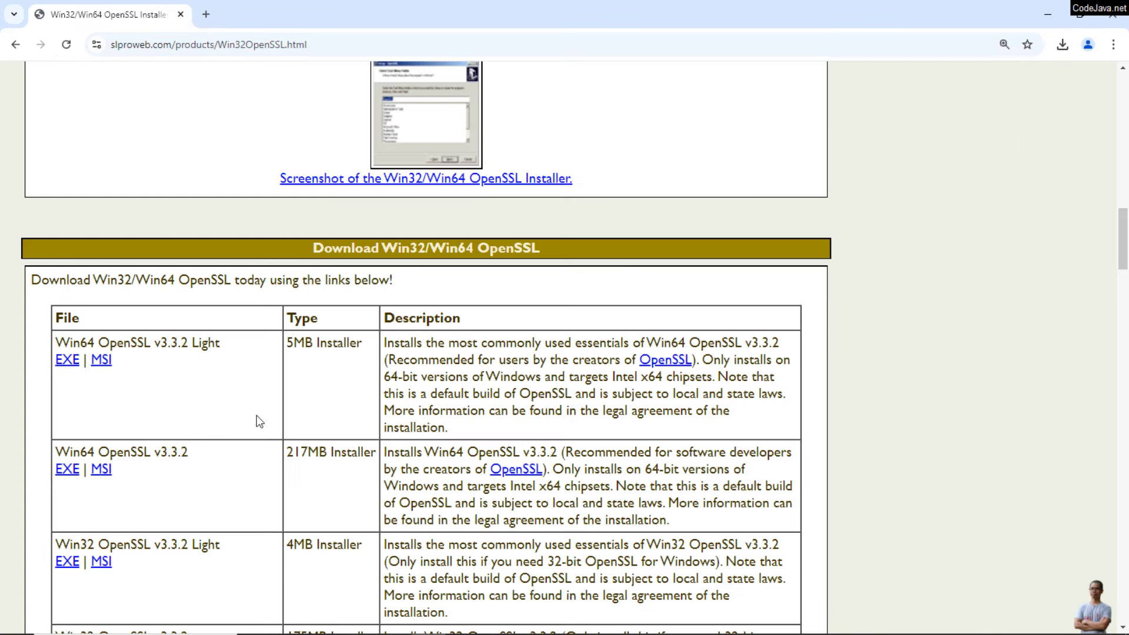
pyautogui.press('super')
pyautogui.write('cmd')
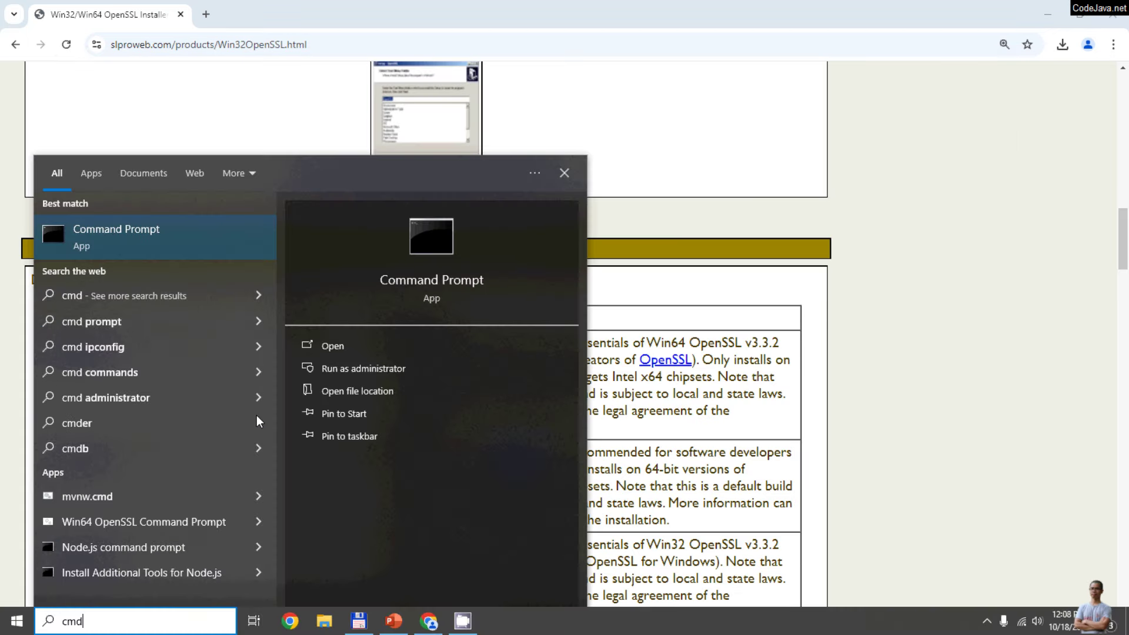
pyautogui.press('Return')
# Run openssl in the new console and review its listed commands.
pyautogui.write('opens')
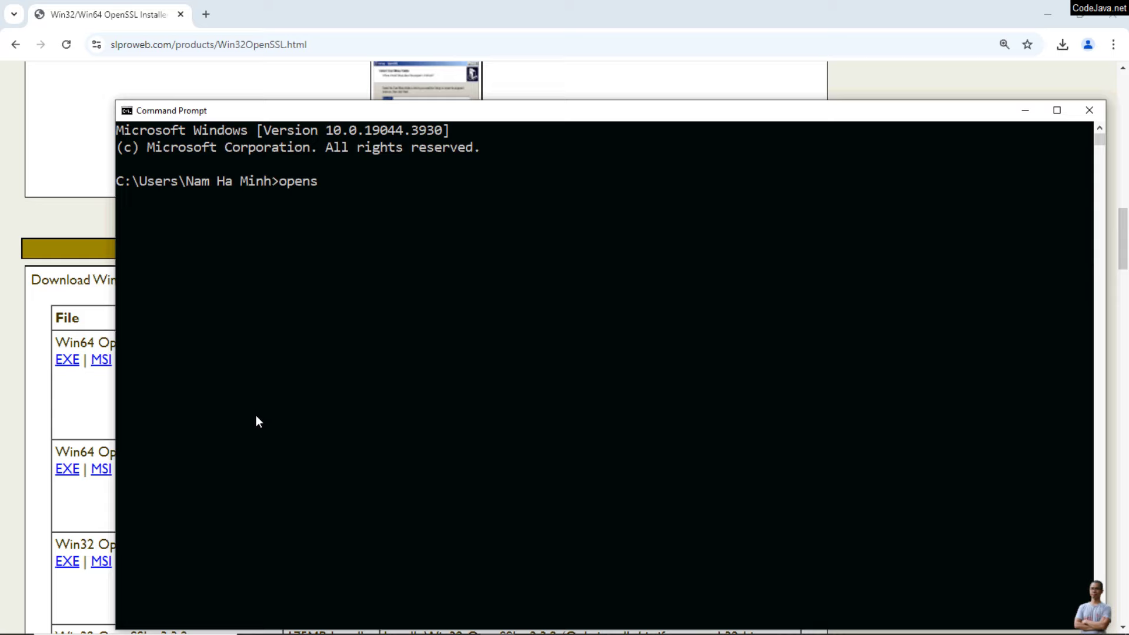
pyautogui.write('sl')
pyautogui.press('Return')
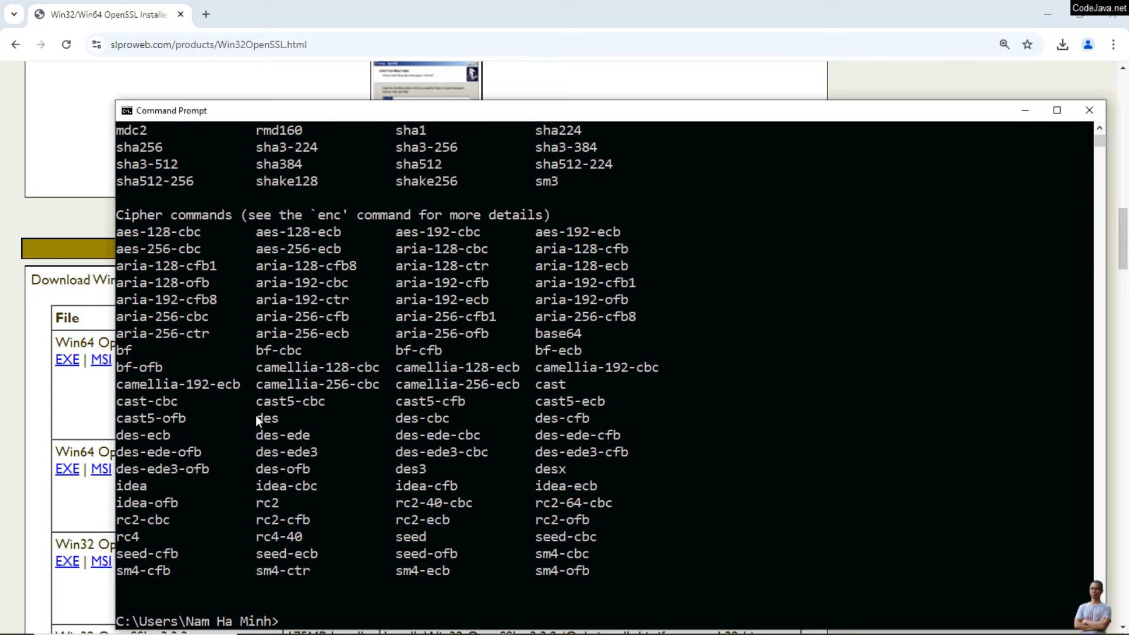
pyautogui.scroll(4, 255, 415)
pyautogui.scroll(2, 314, 391)
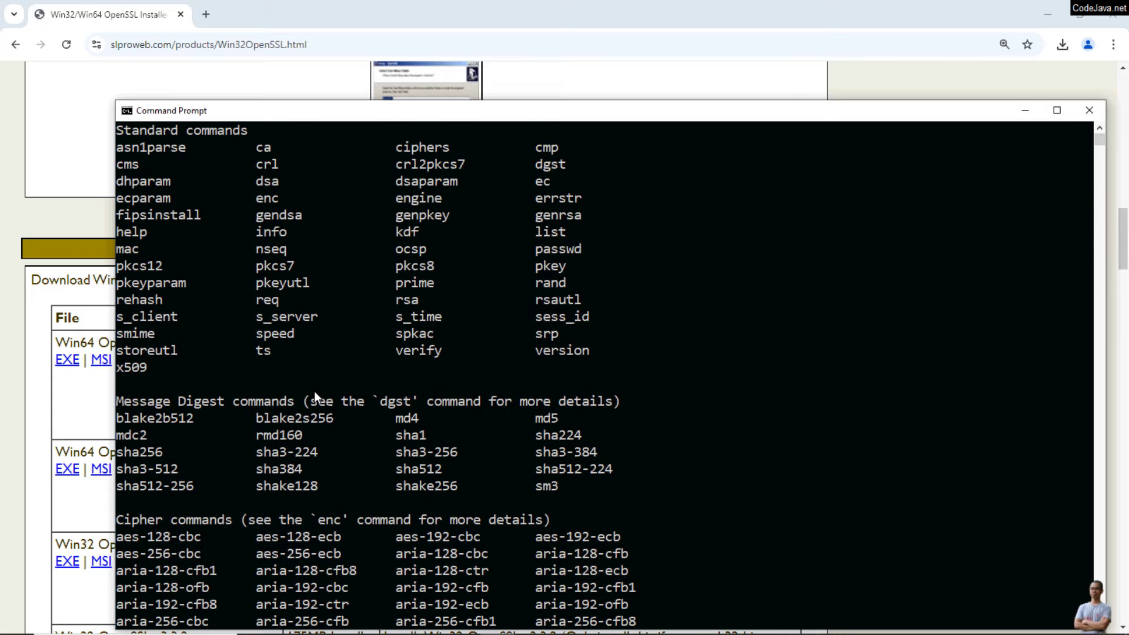
pyautogui.scroll(2, 314, 390)
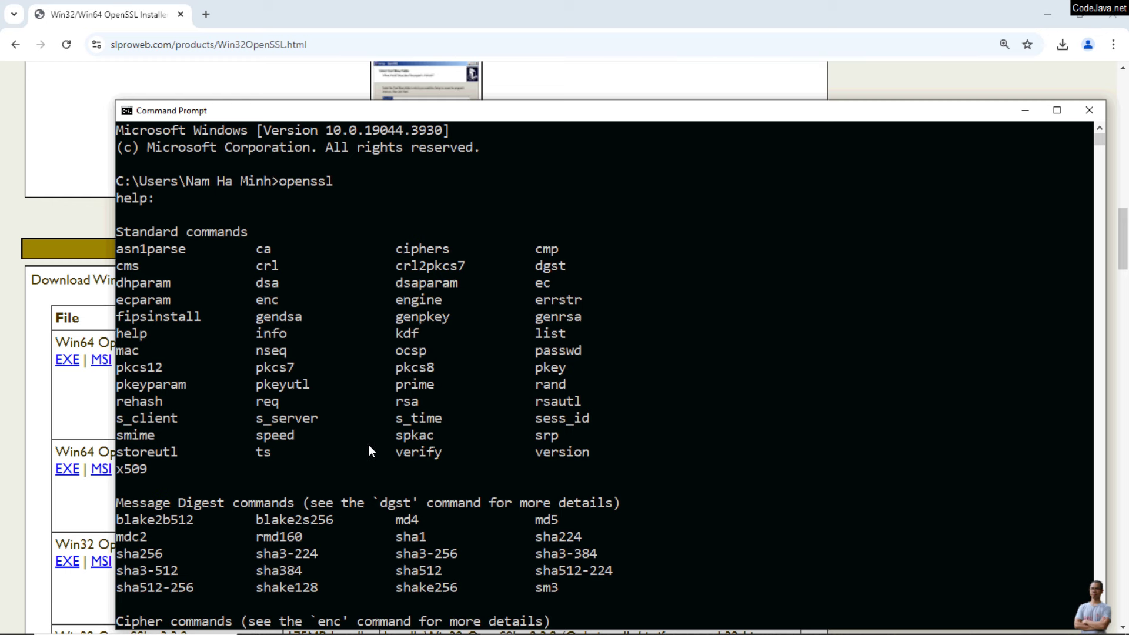
pyautogui.scroll(-6, 391, 459)
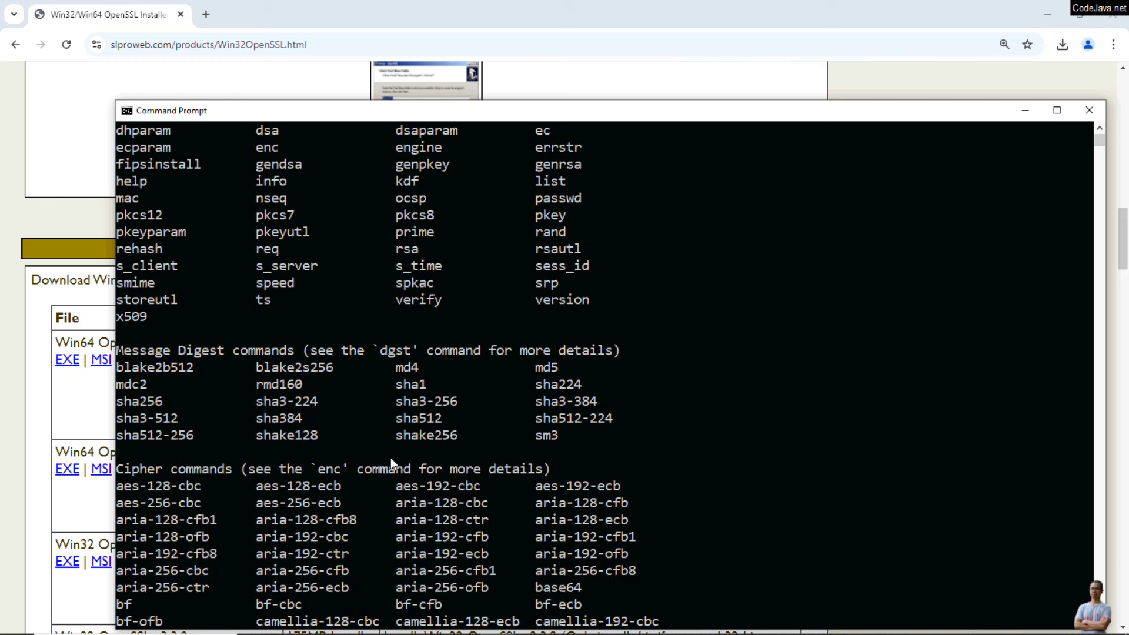
pyautogui.scroll(-5, 391, 458)
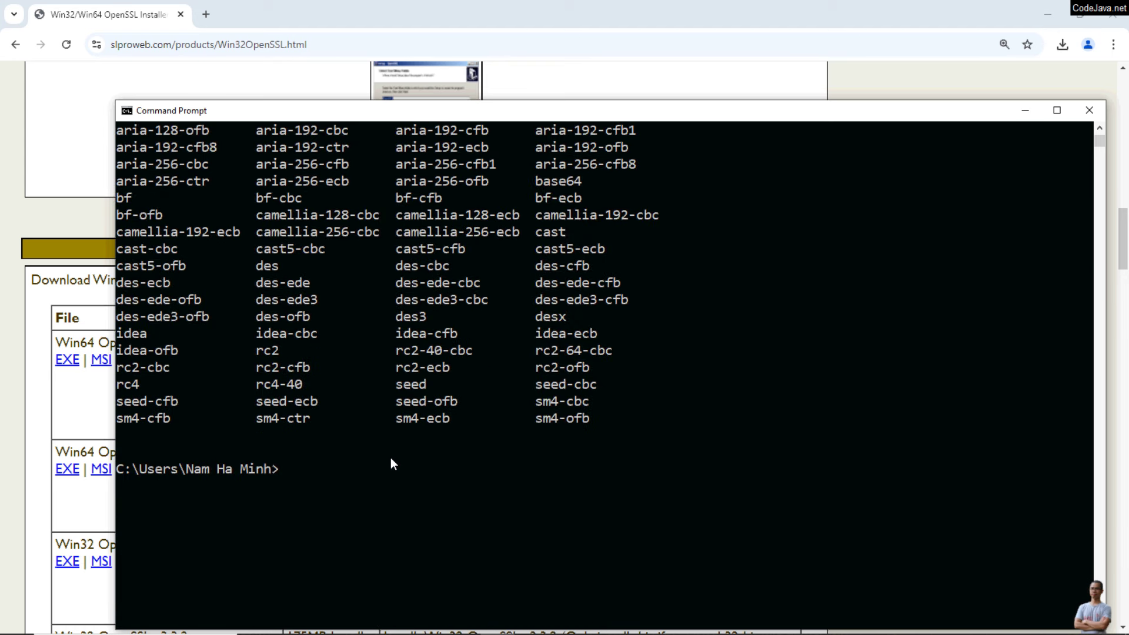
# Run 'openssl version', which reports OpenSSL 3.3.2 3 Sep 2024.
pyautogui.write('openssl version')
pyautogui.press('Return')
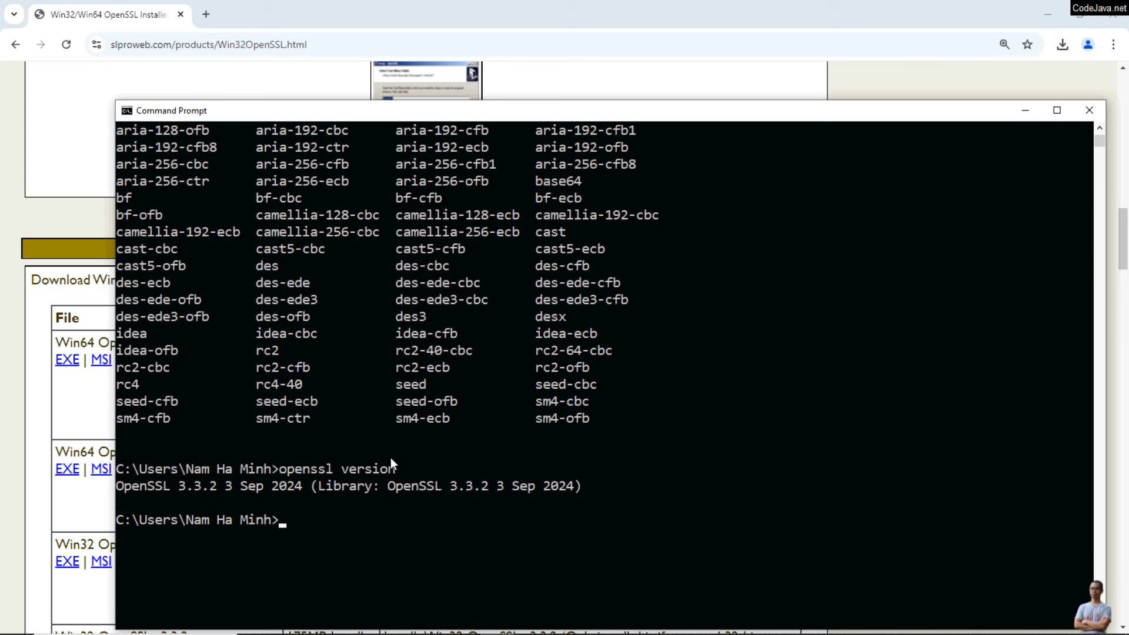
pyautogui.scroll(-3, 341, 413)
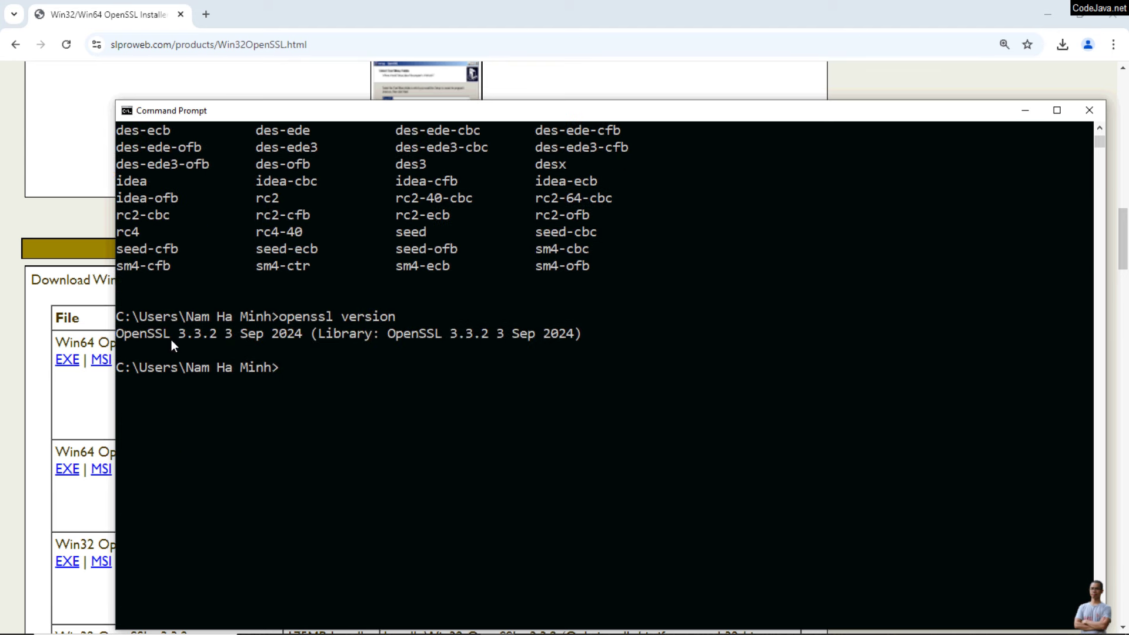